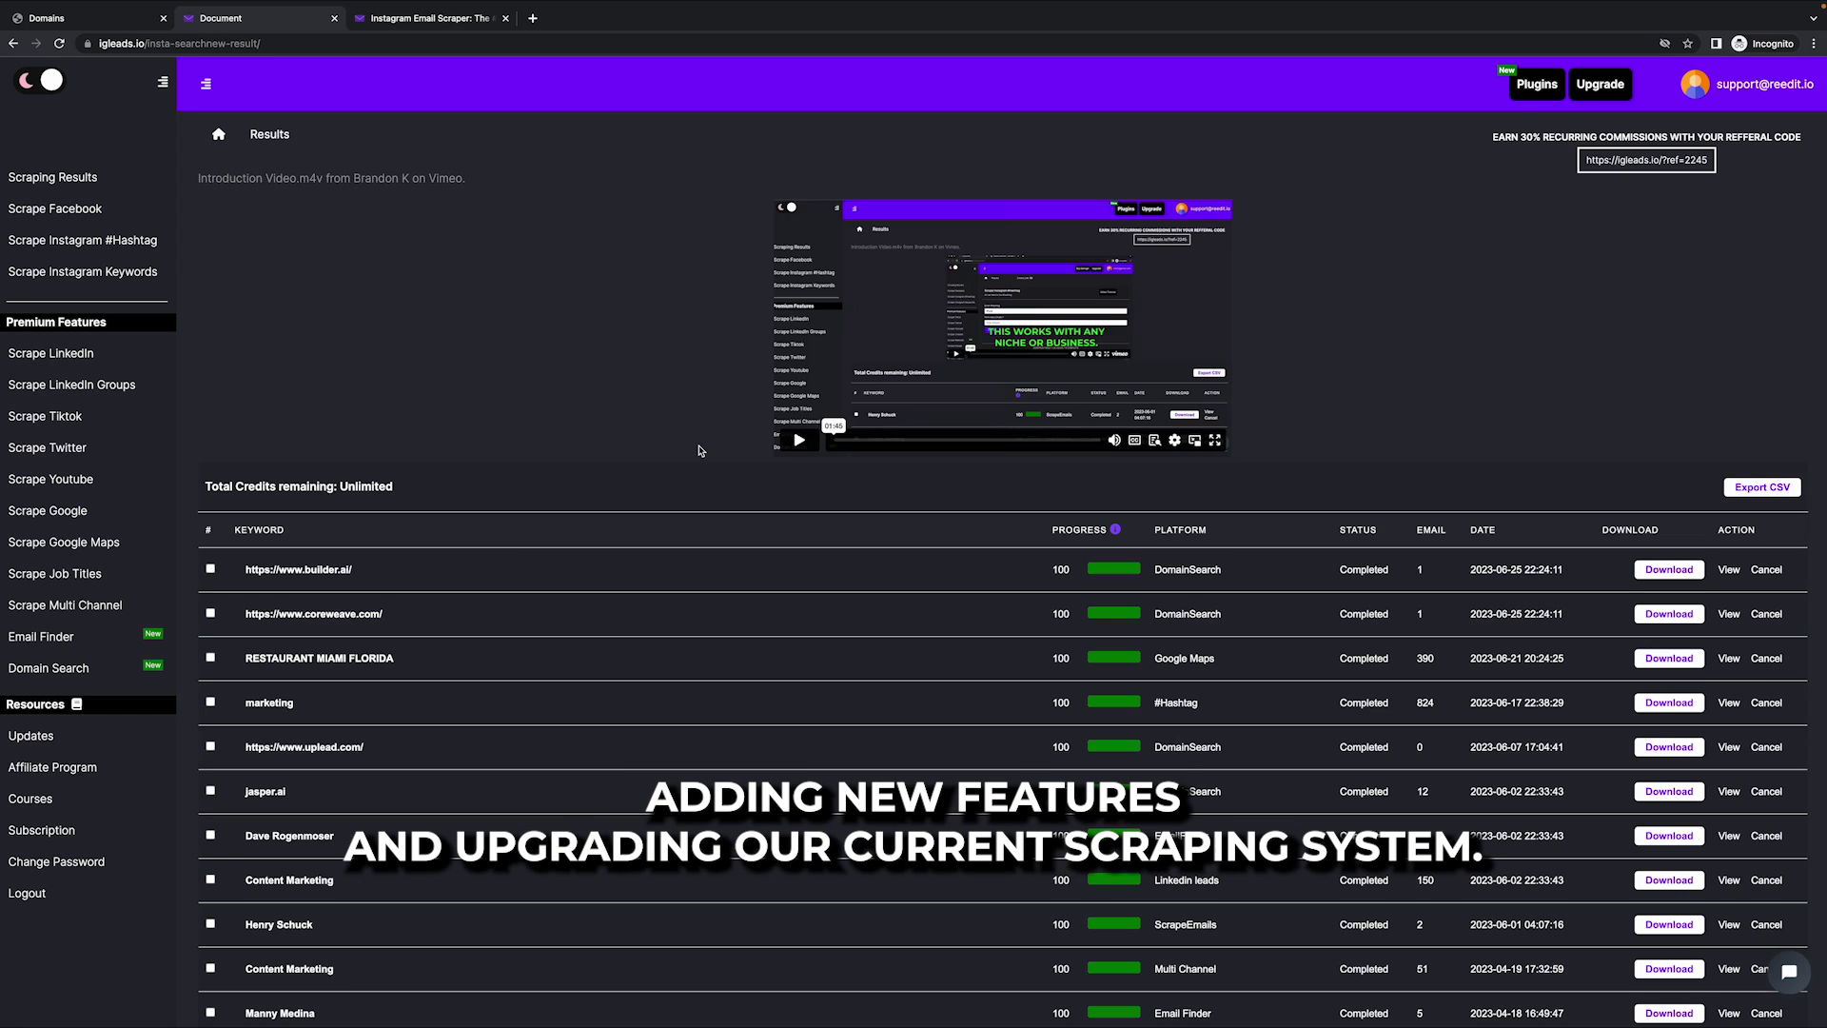
# - Open IGLeads' Domain Search page, ready for a B2B domain lookup
pyautogui.click(134, 670)
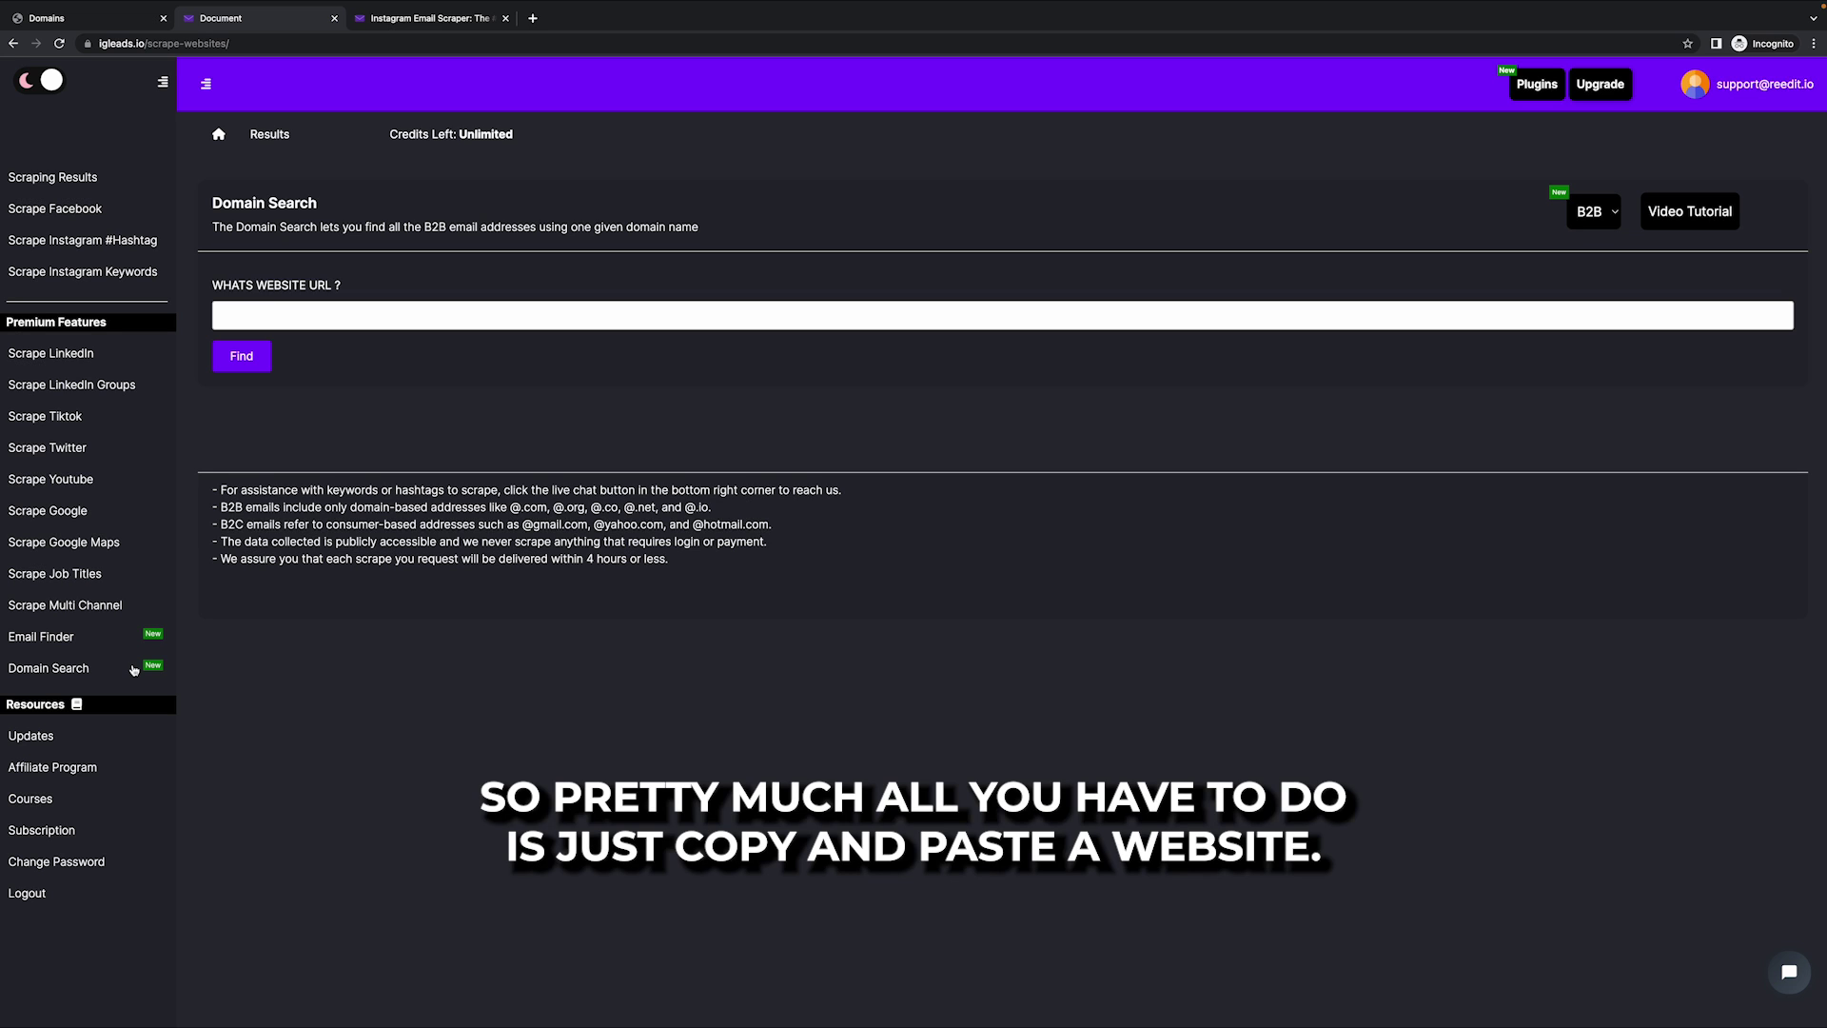
# - Open jasper.ai from the Domains PDF and copy its web address
pyautogui.click(45, 21)
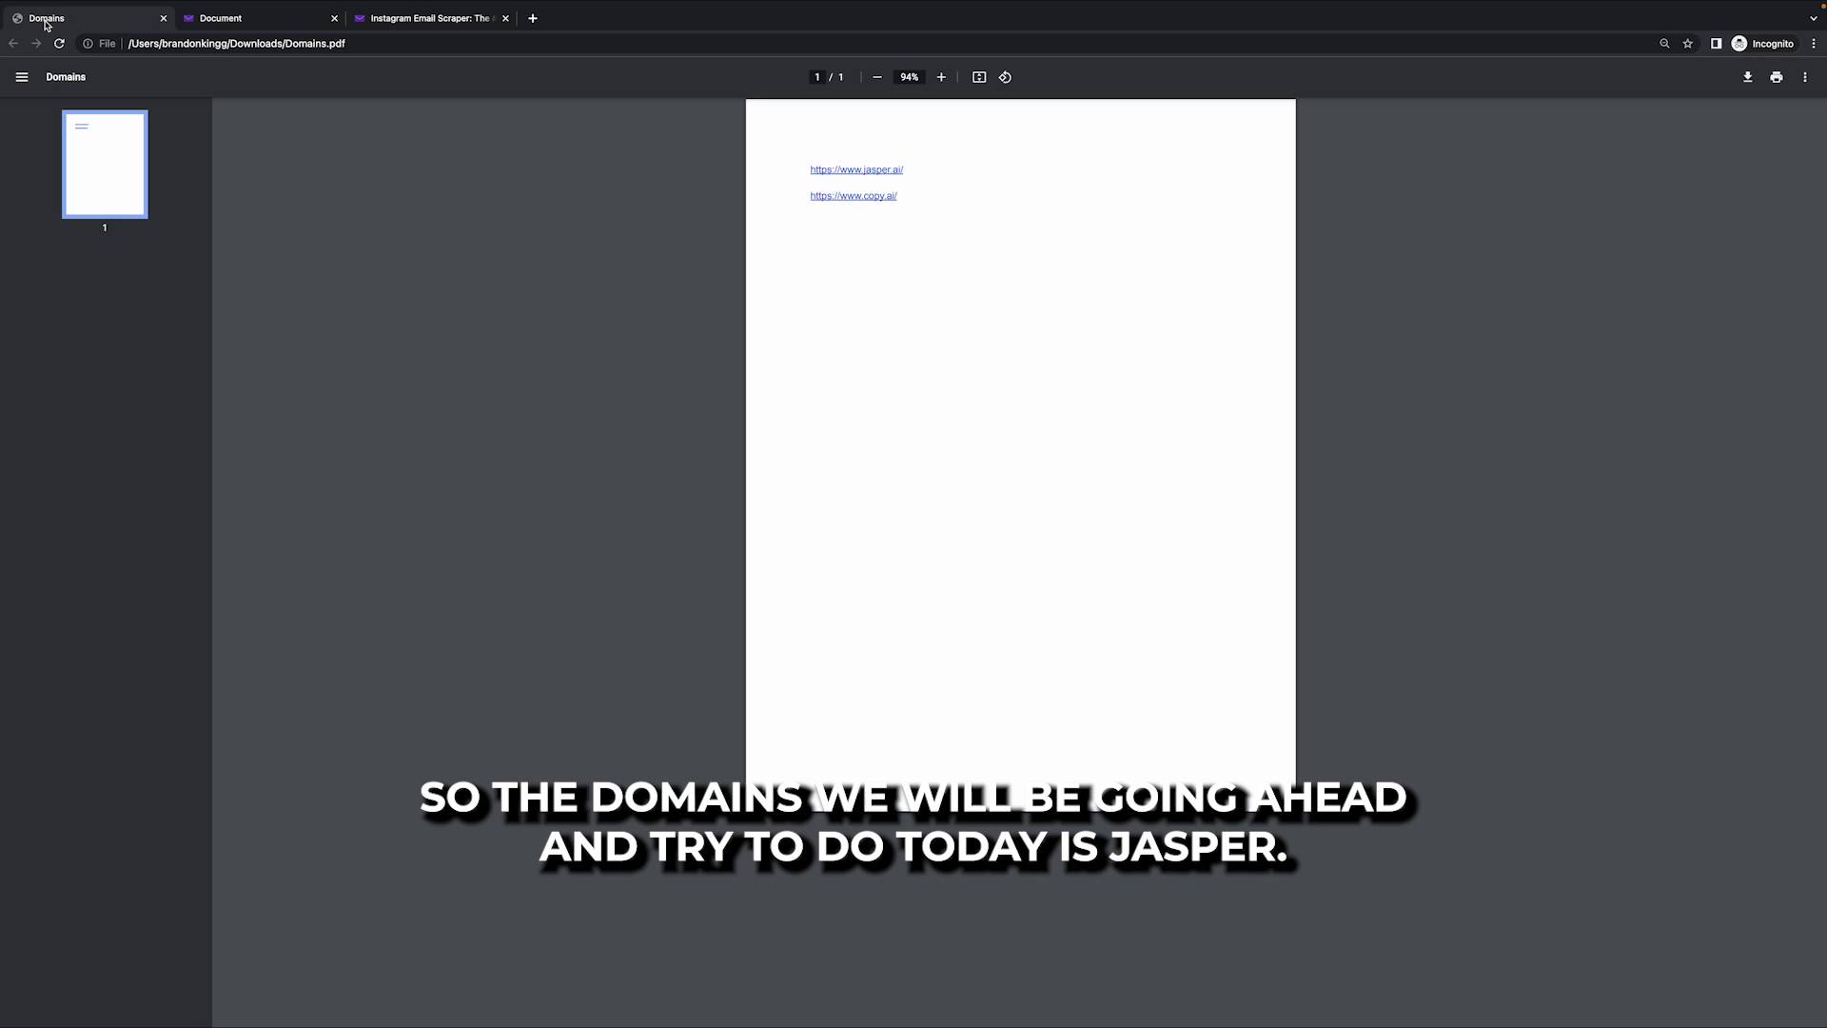
pyautogui.click(856, 169)
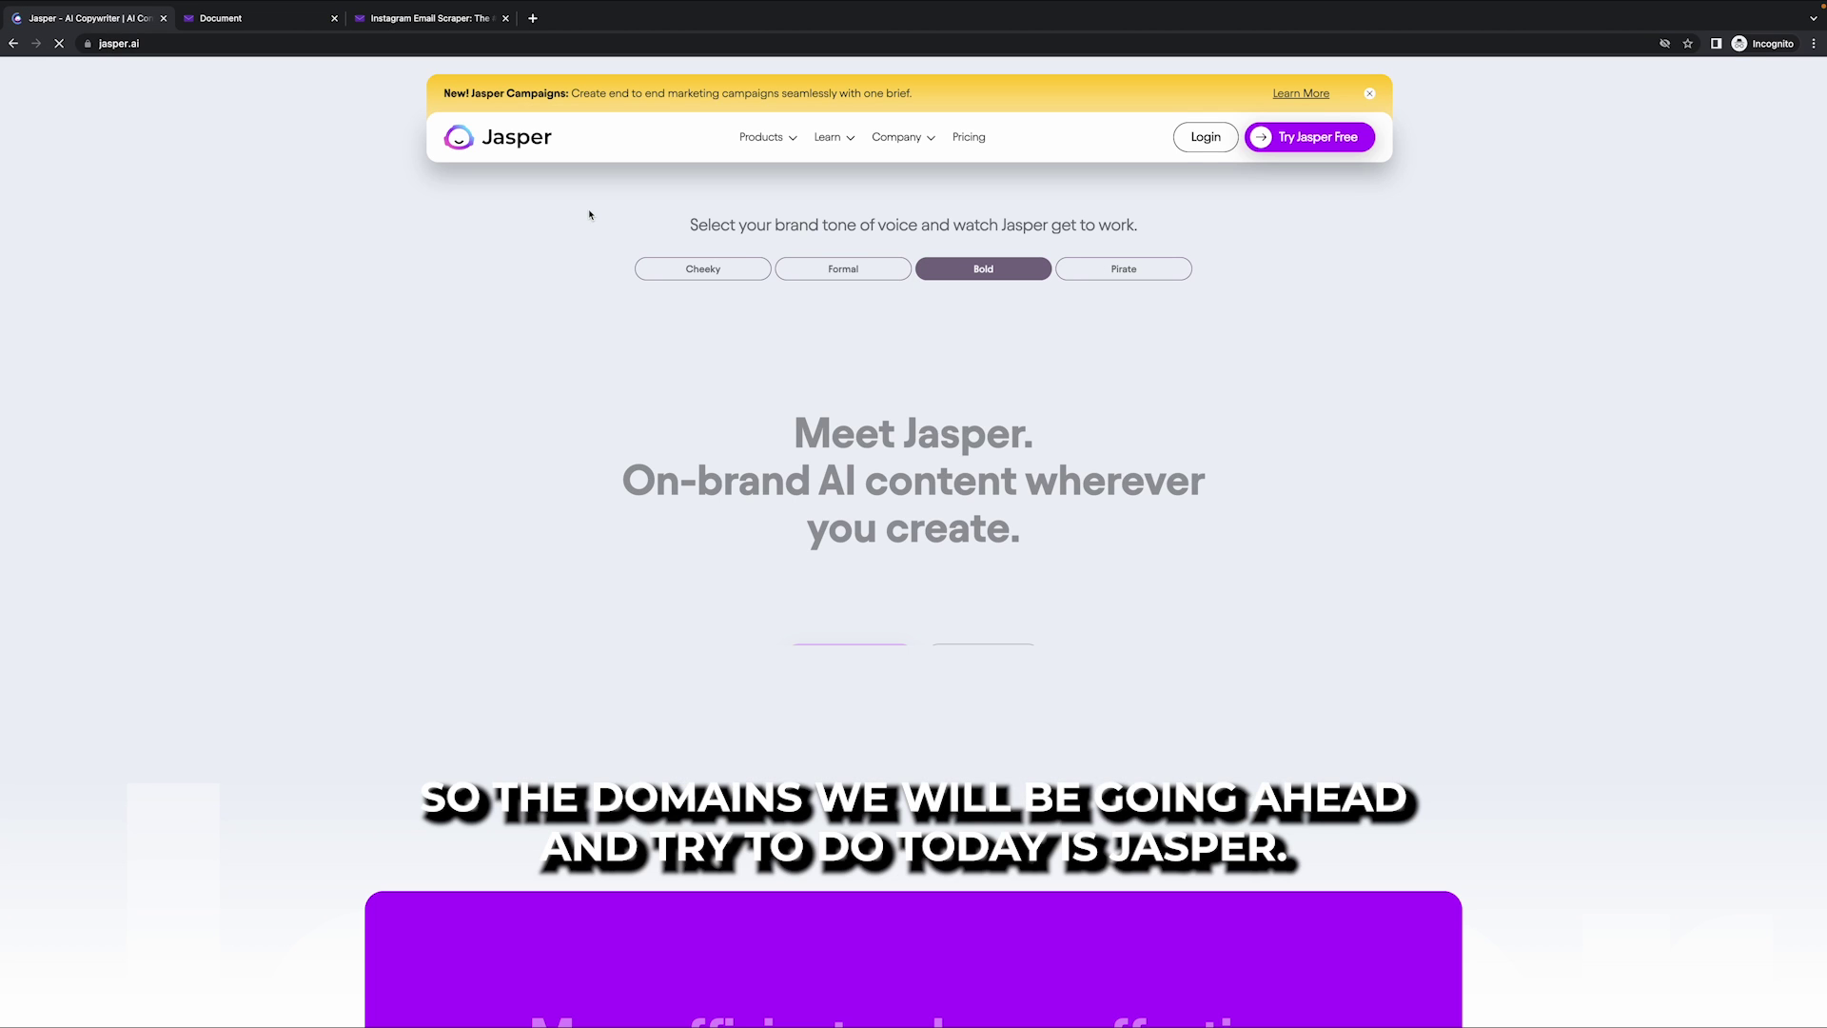
pyautogui.rightClick(163, 42)
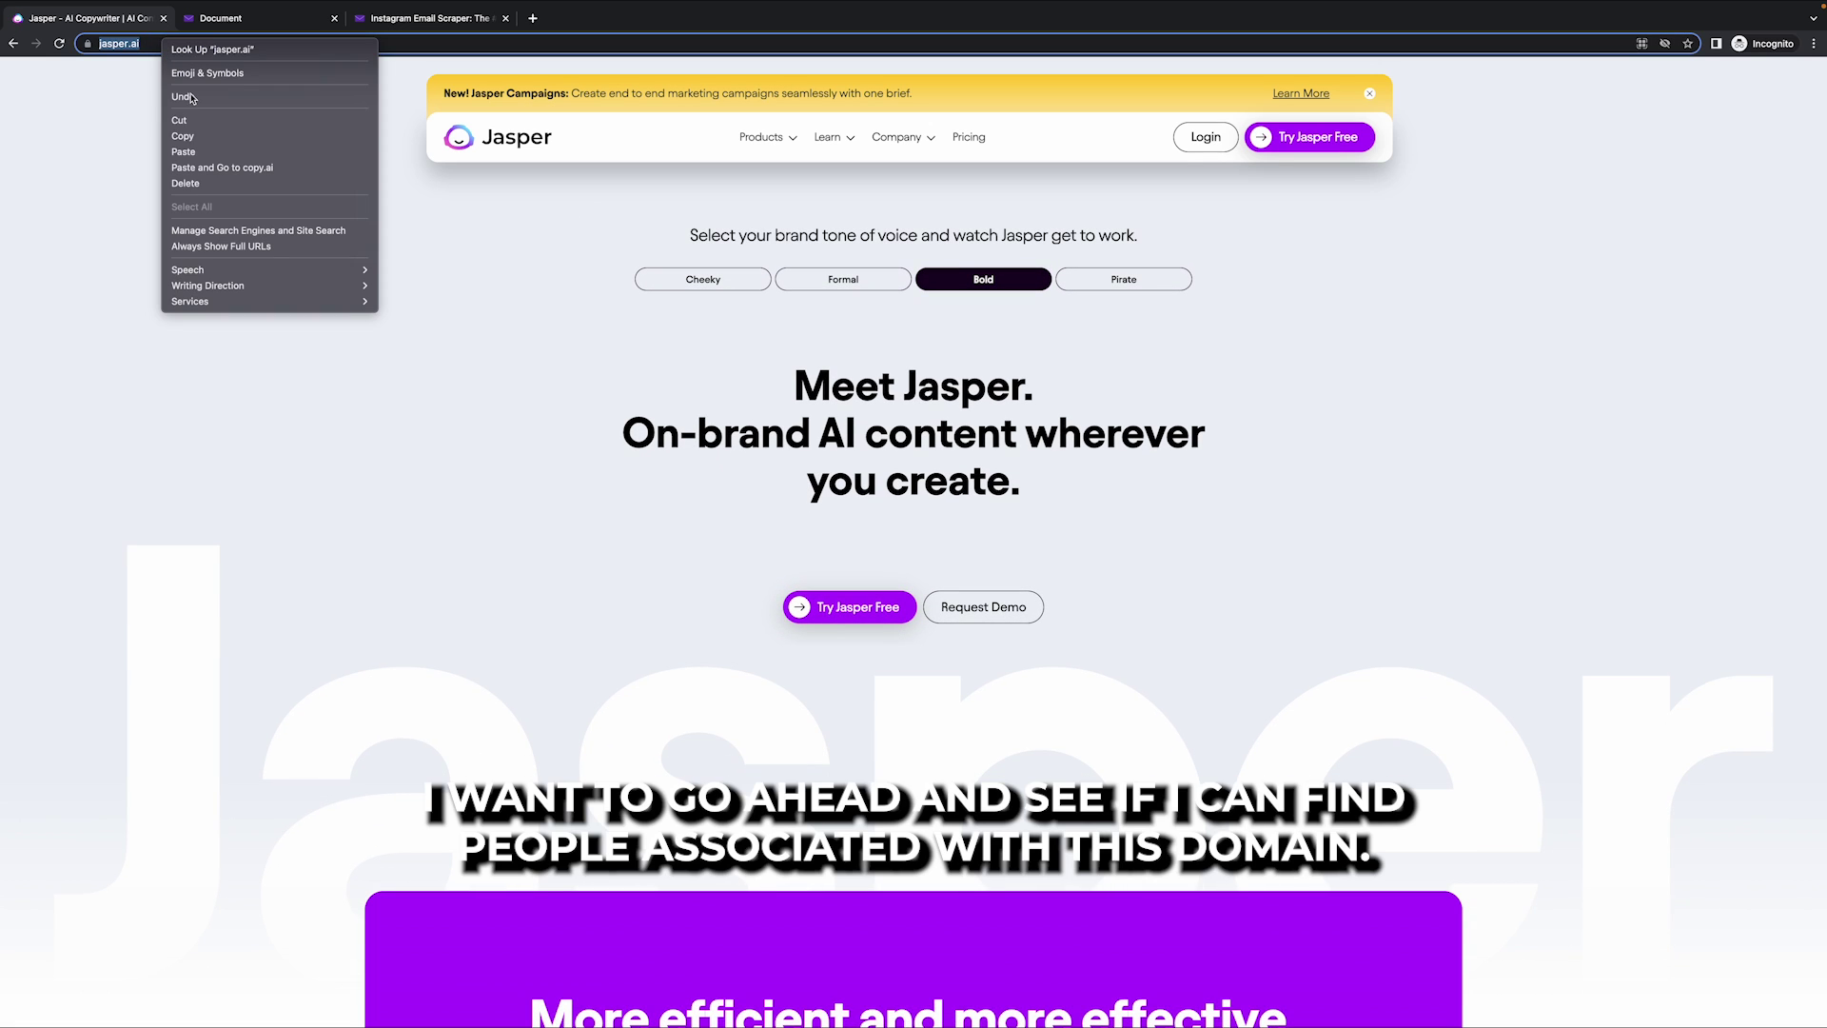
pyautogui.click(214, 137)
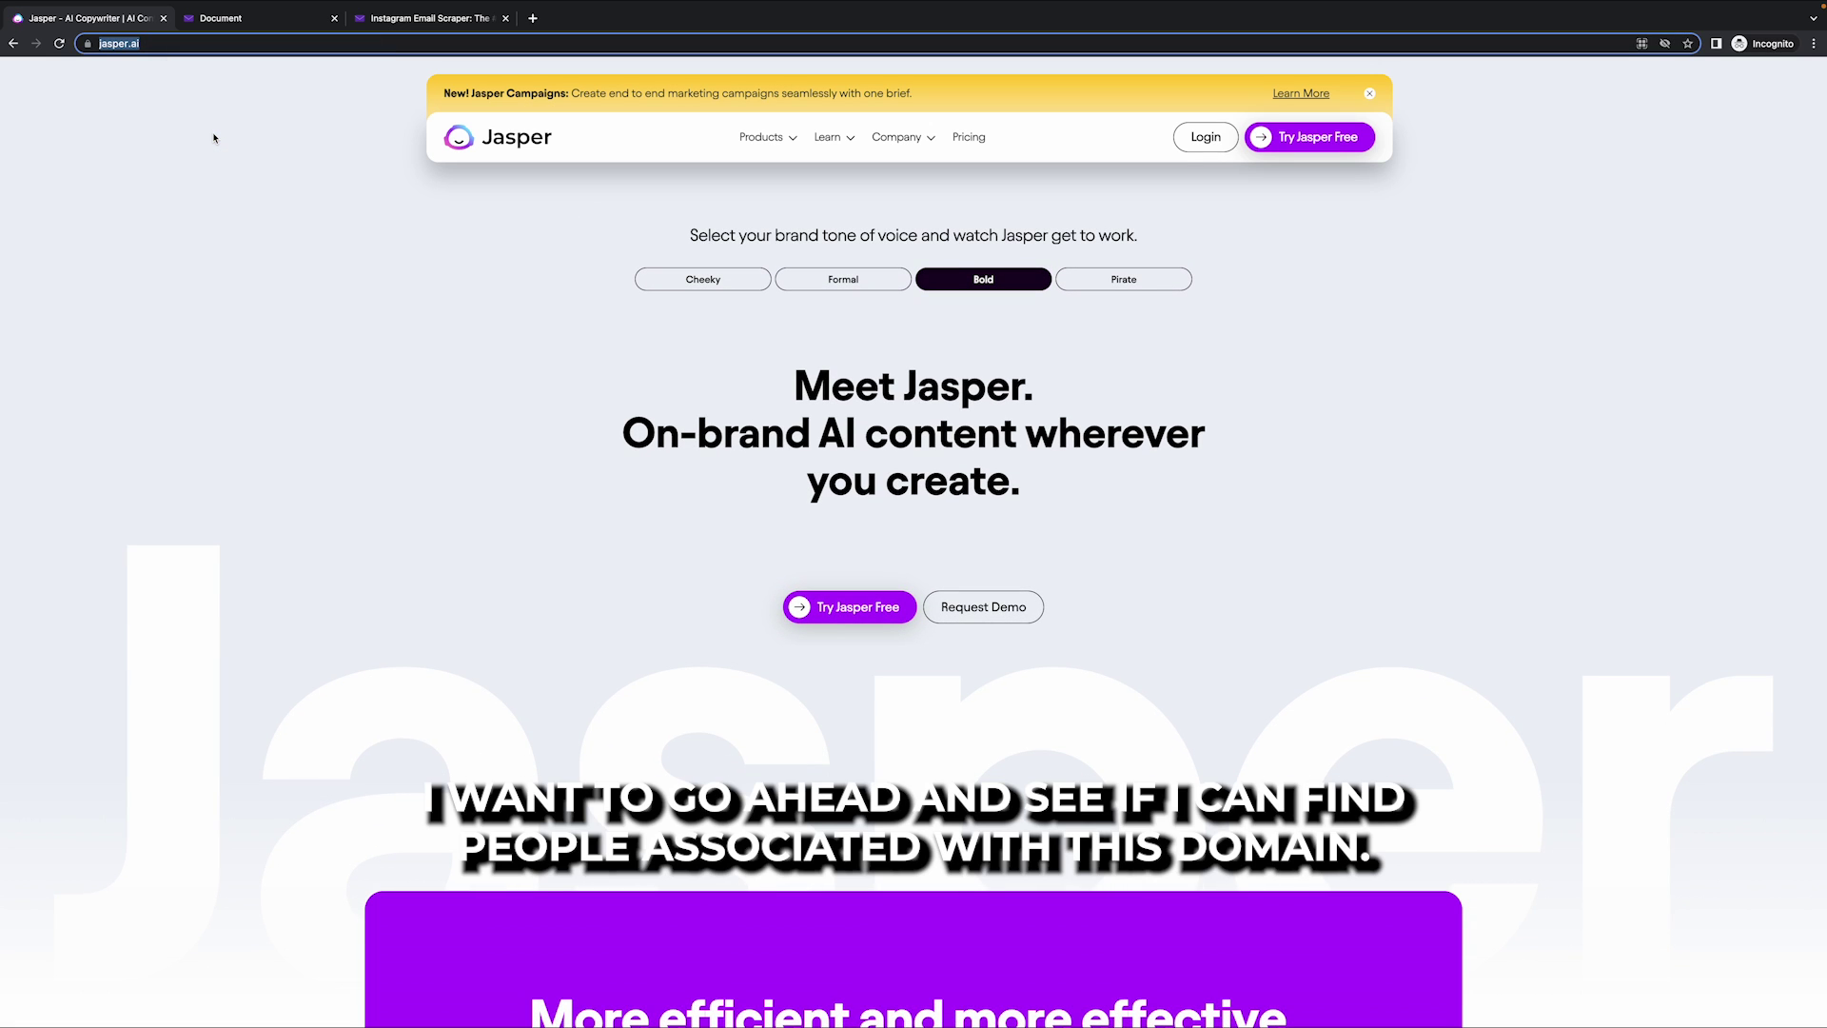
# - Return to Domain Search, switching the dashboard to the light theme and back to dark
pyautogui.hotkey('alt', 'Left')
pyautogui.hotkey('alt', 'Left')
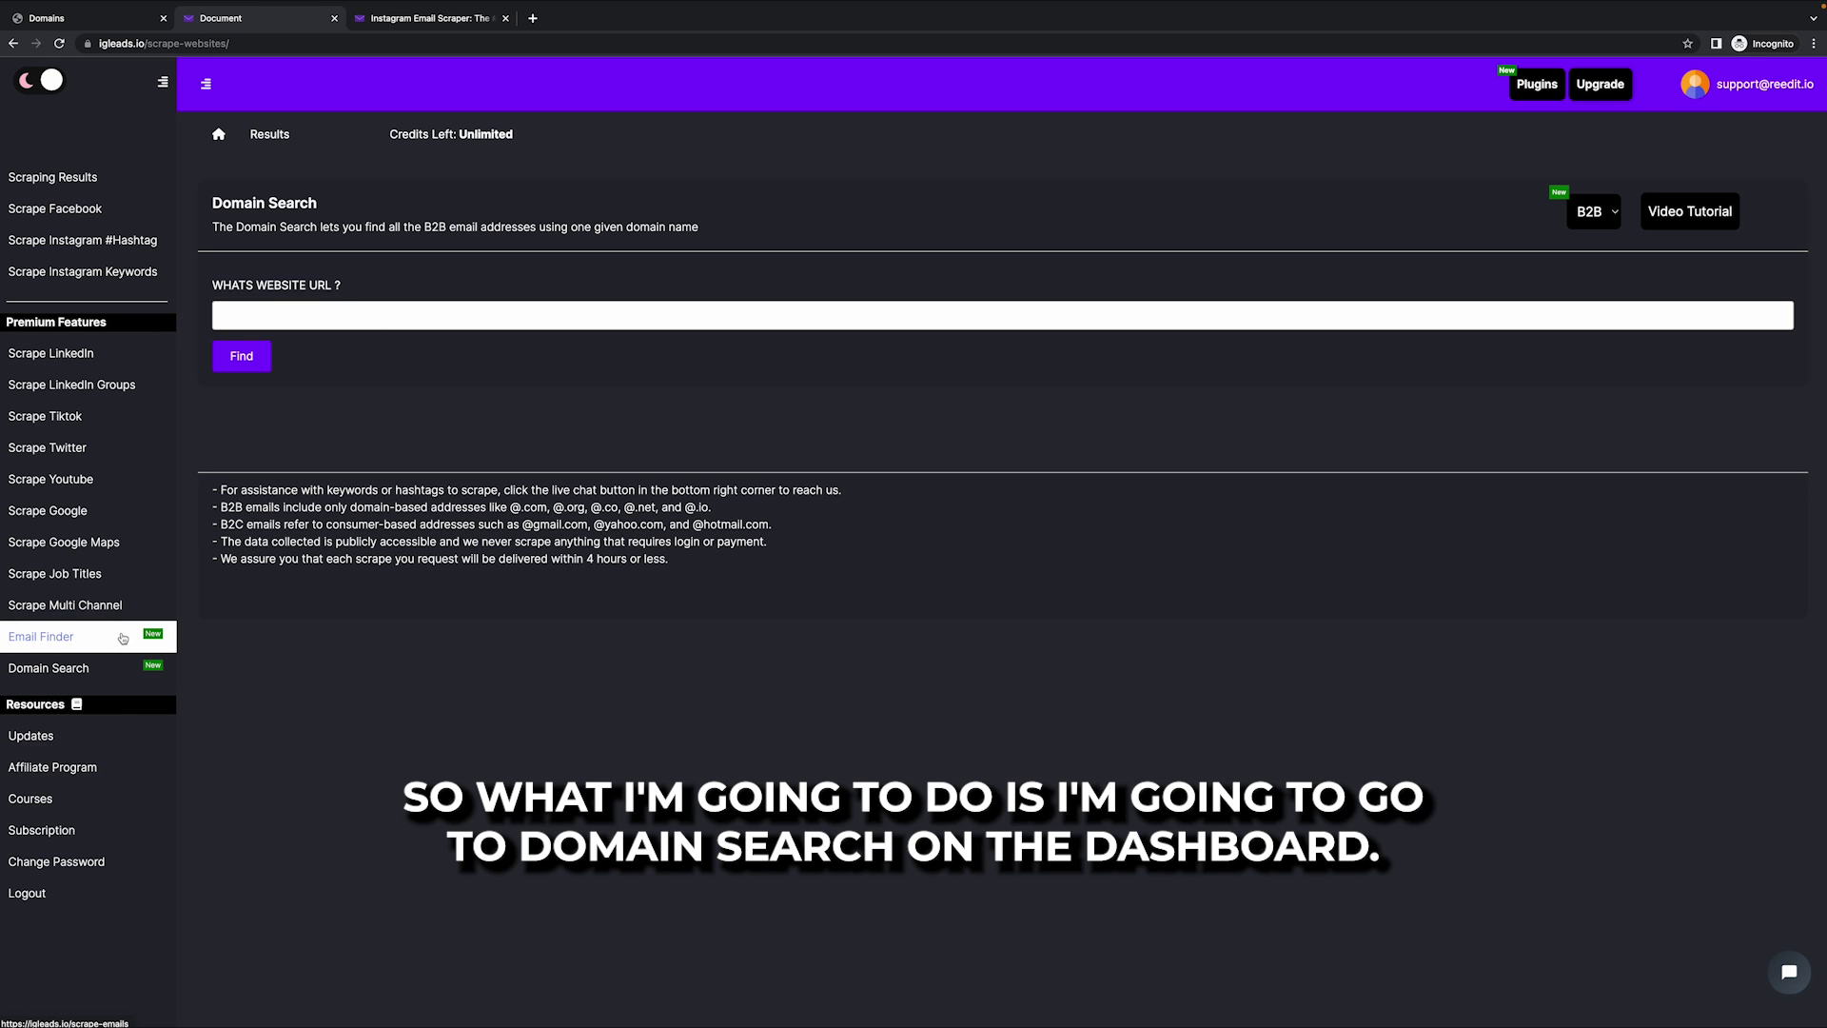
pyautogui.click(36, 86)
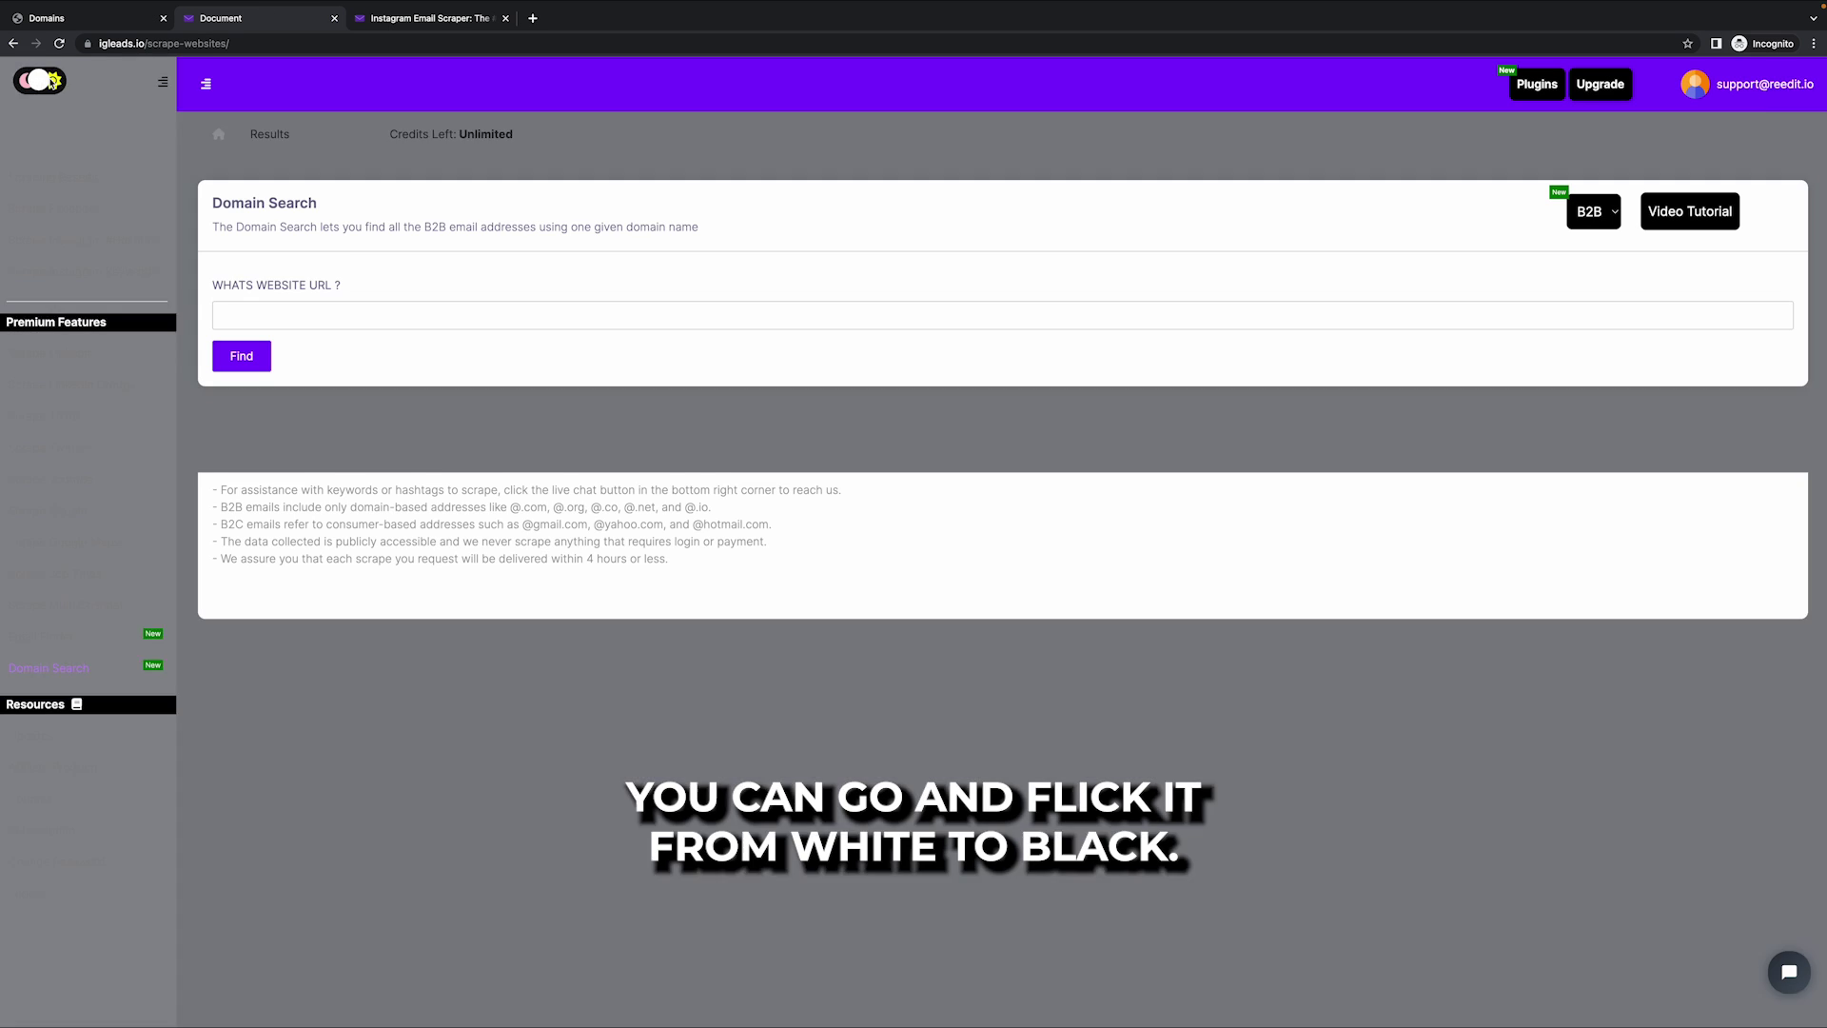
pyautogui.click(36, 86)
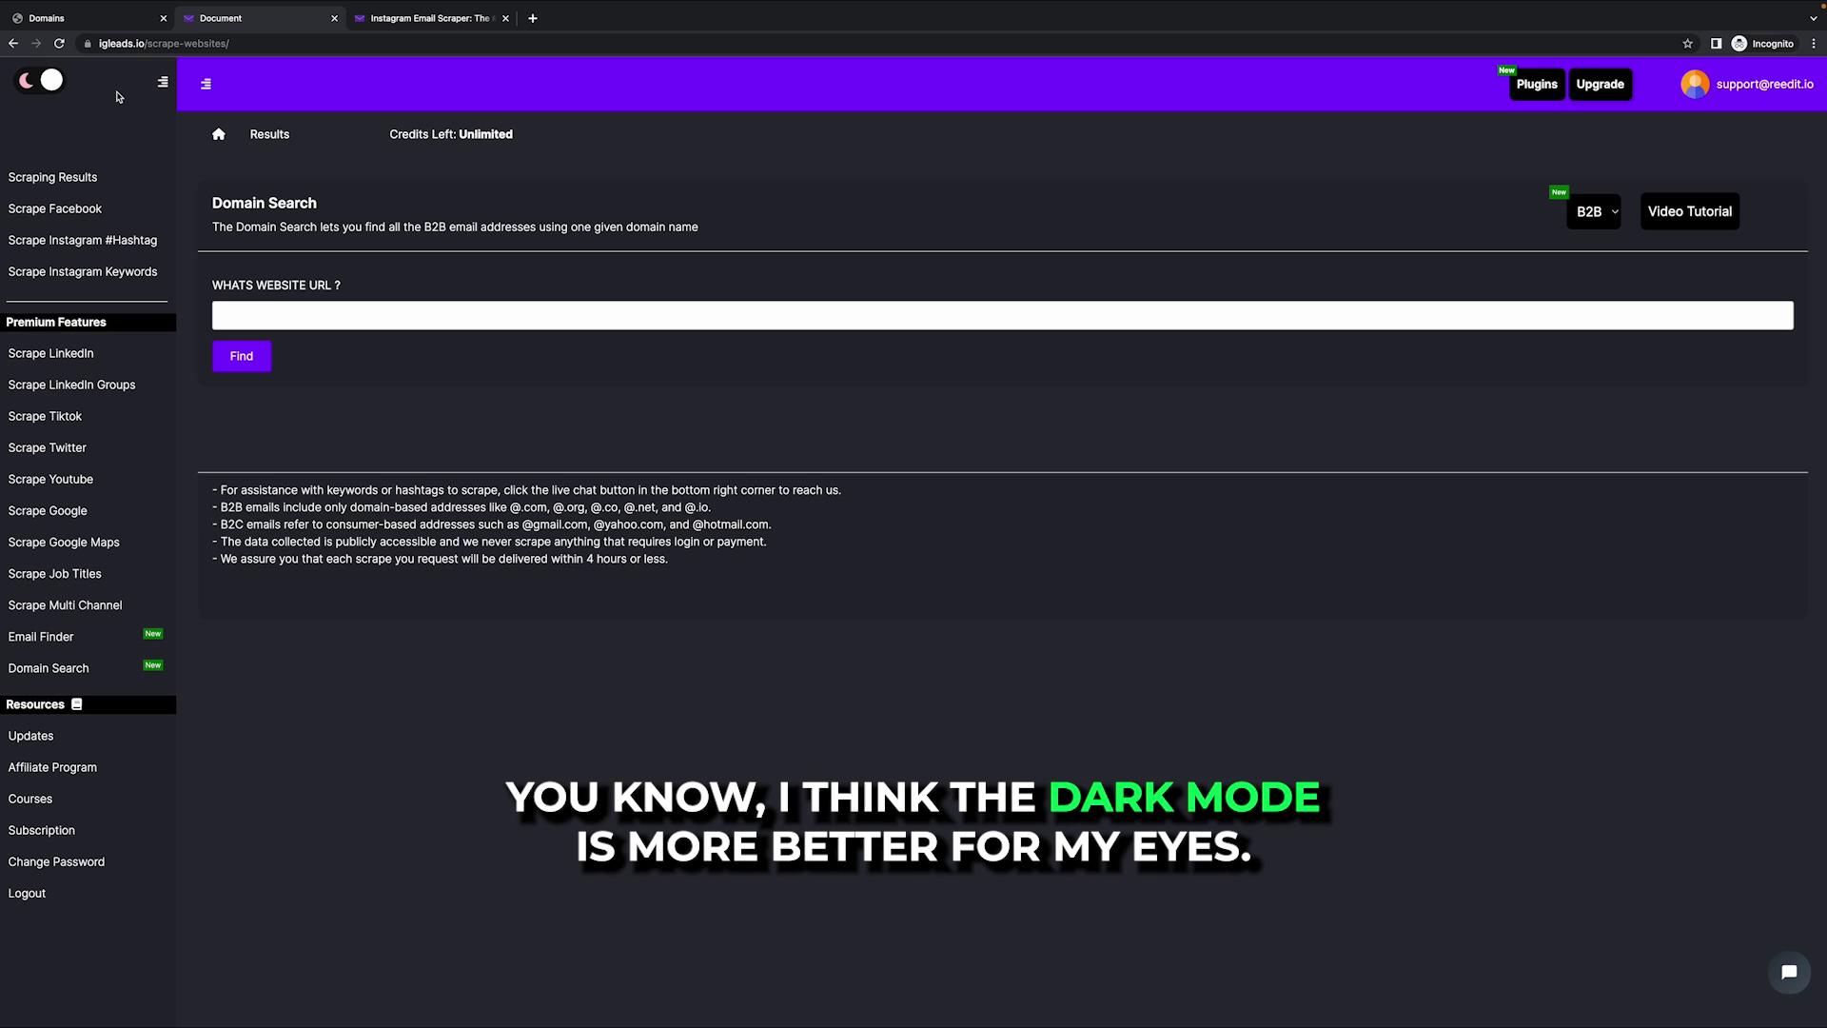
# - Paste the URL, trim it to jasper.ai, and start the Domain Search scrape
pyautogui.click(382, 317)
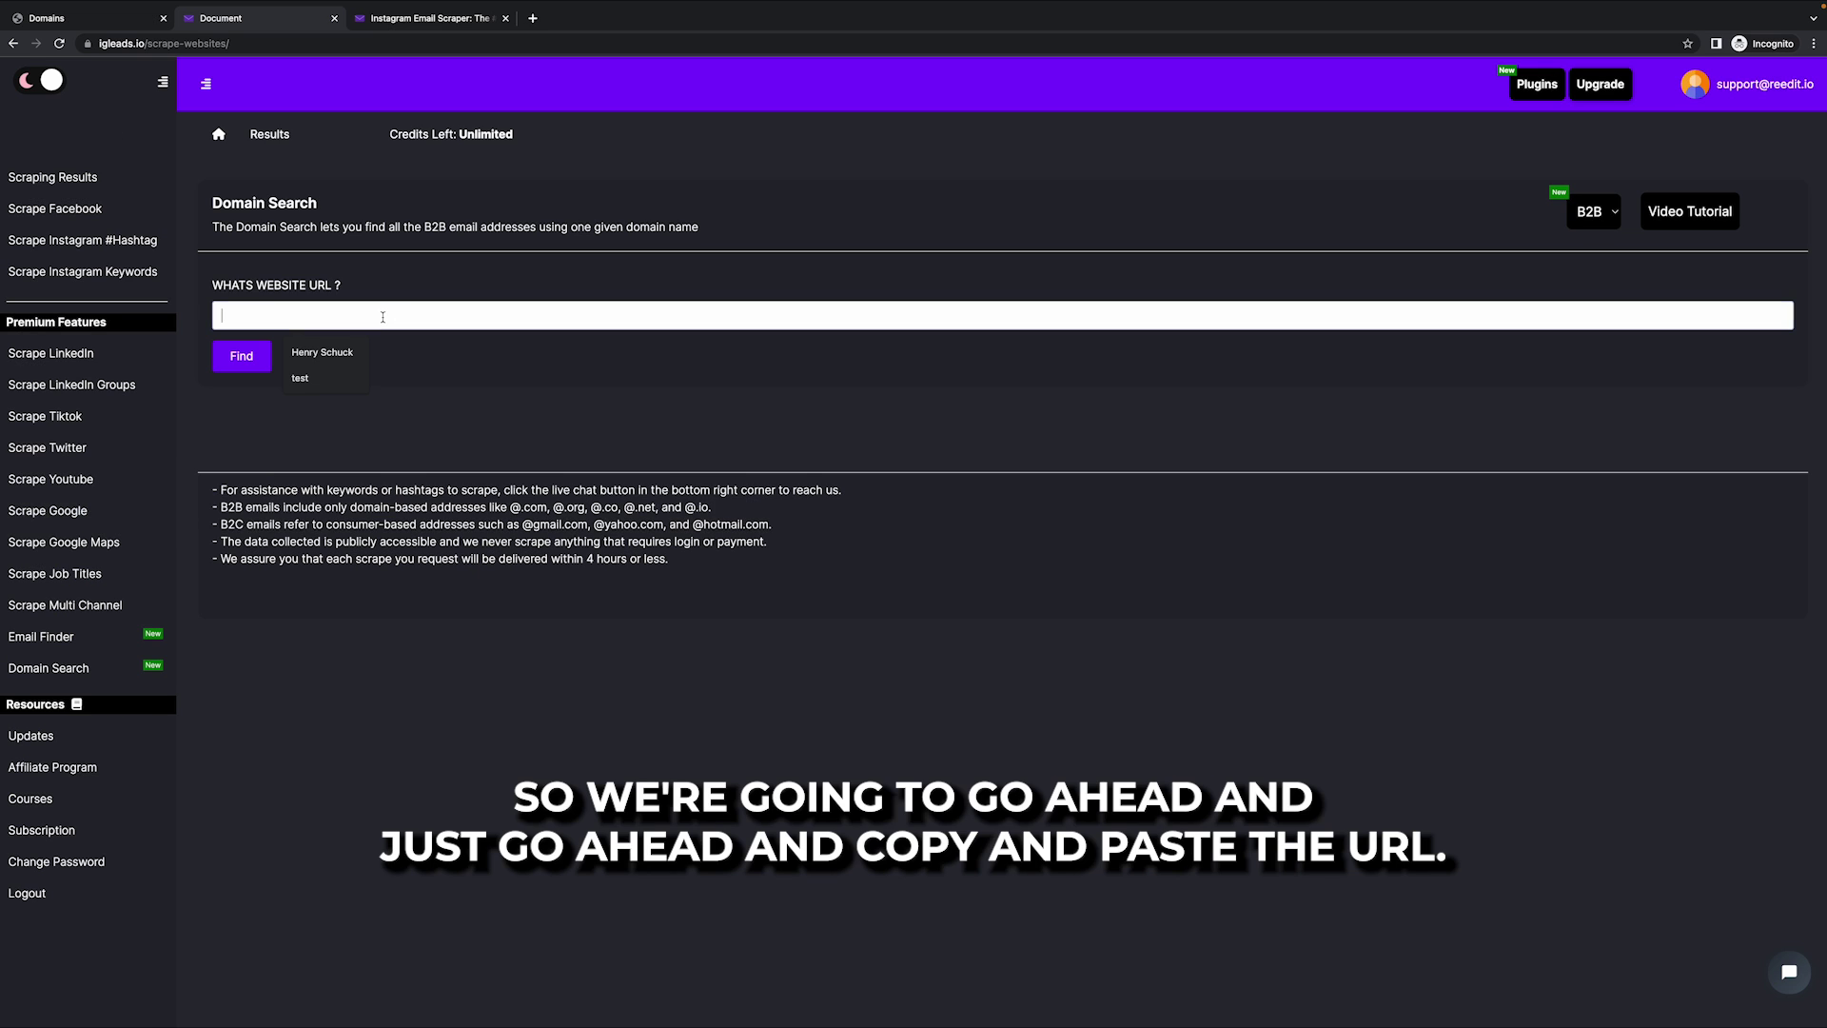
pyautogui.hotkey('ctrl', 'v')
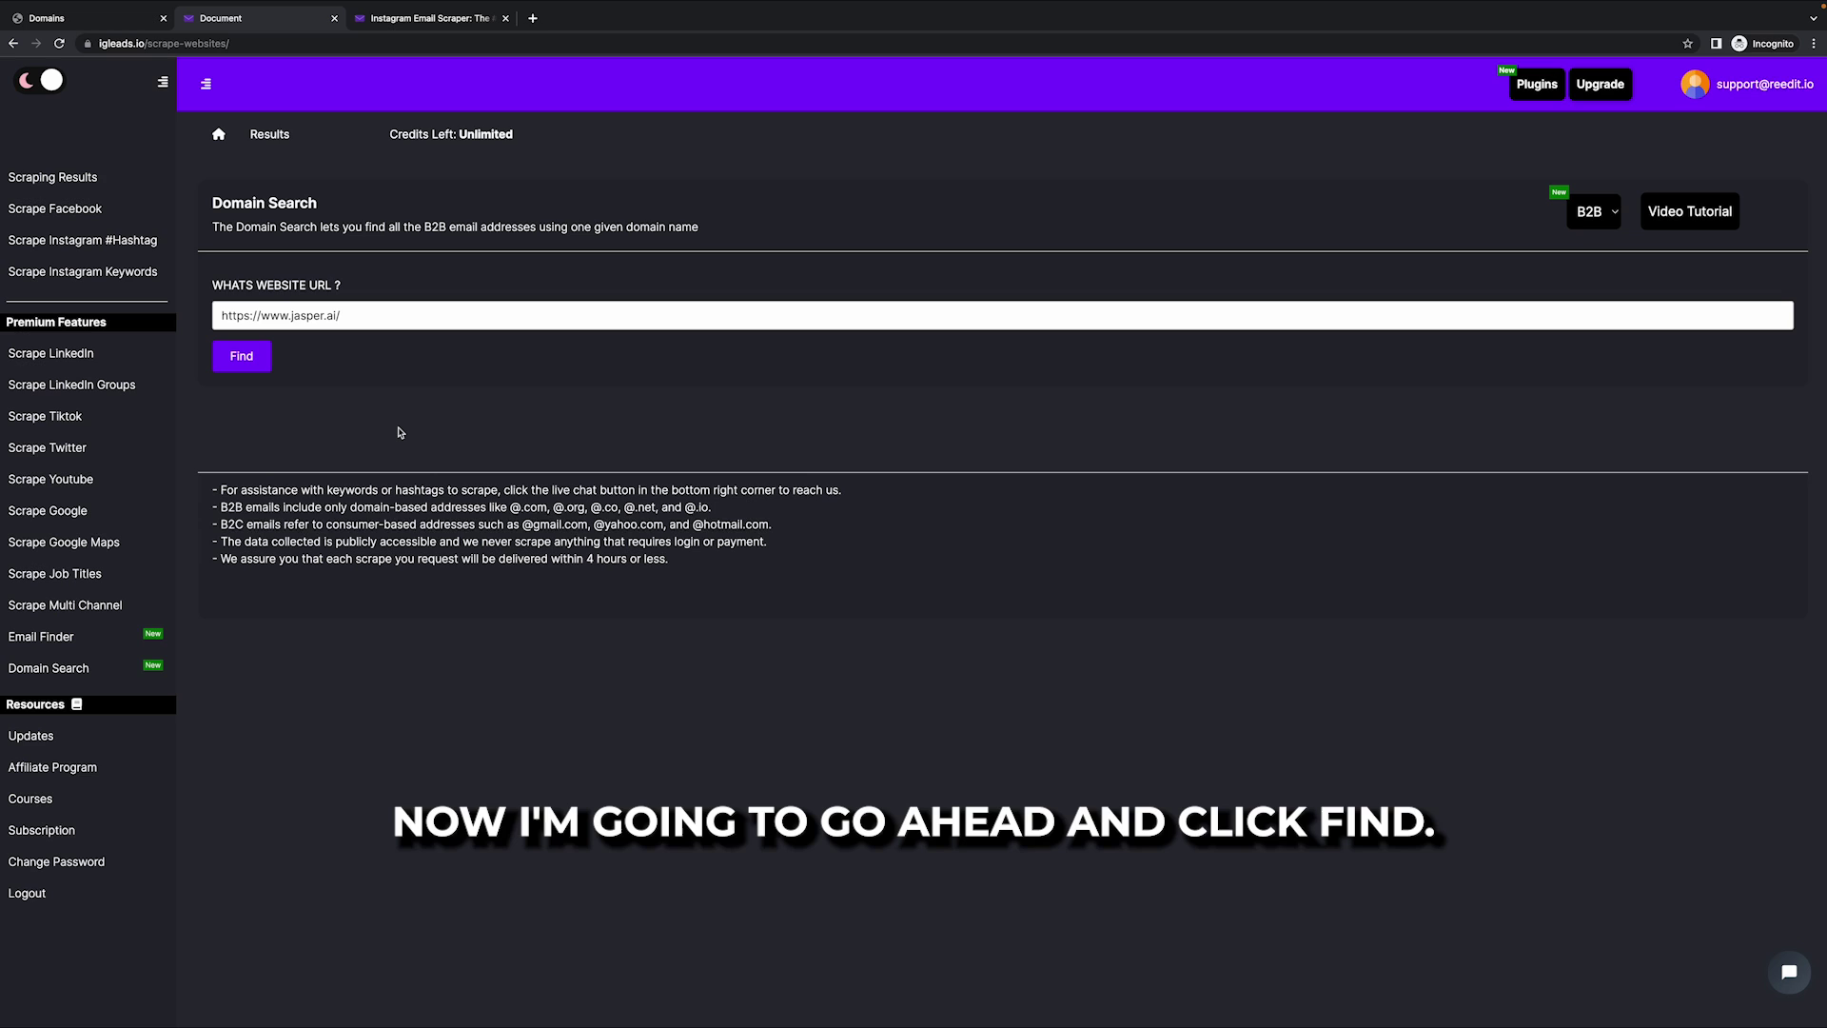
pyautogui.moveTo(292, 315); pyautogui.dragTo(178, 314)
pyautogui.press('BackSpace')
pyautogui.press('End')
pyautogui.press('BackSpace')
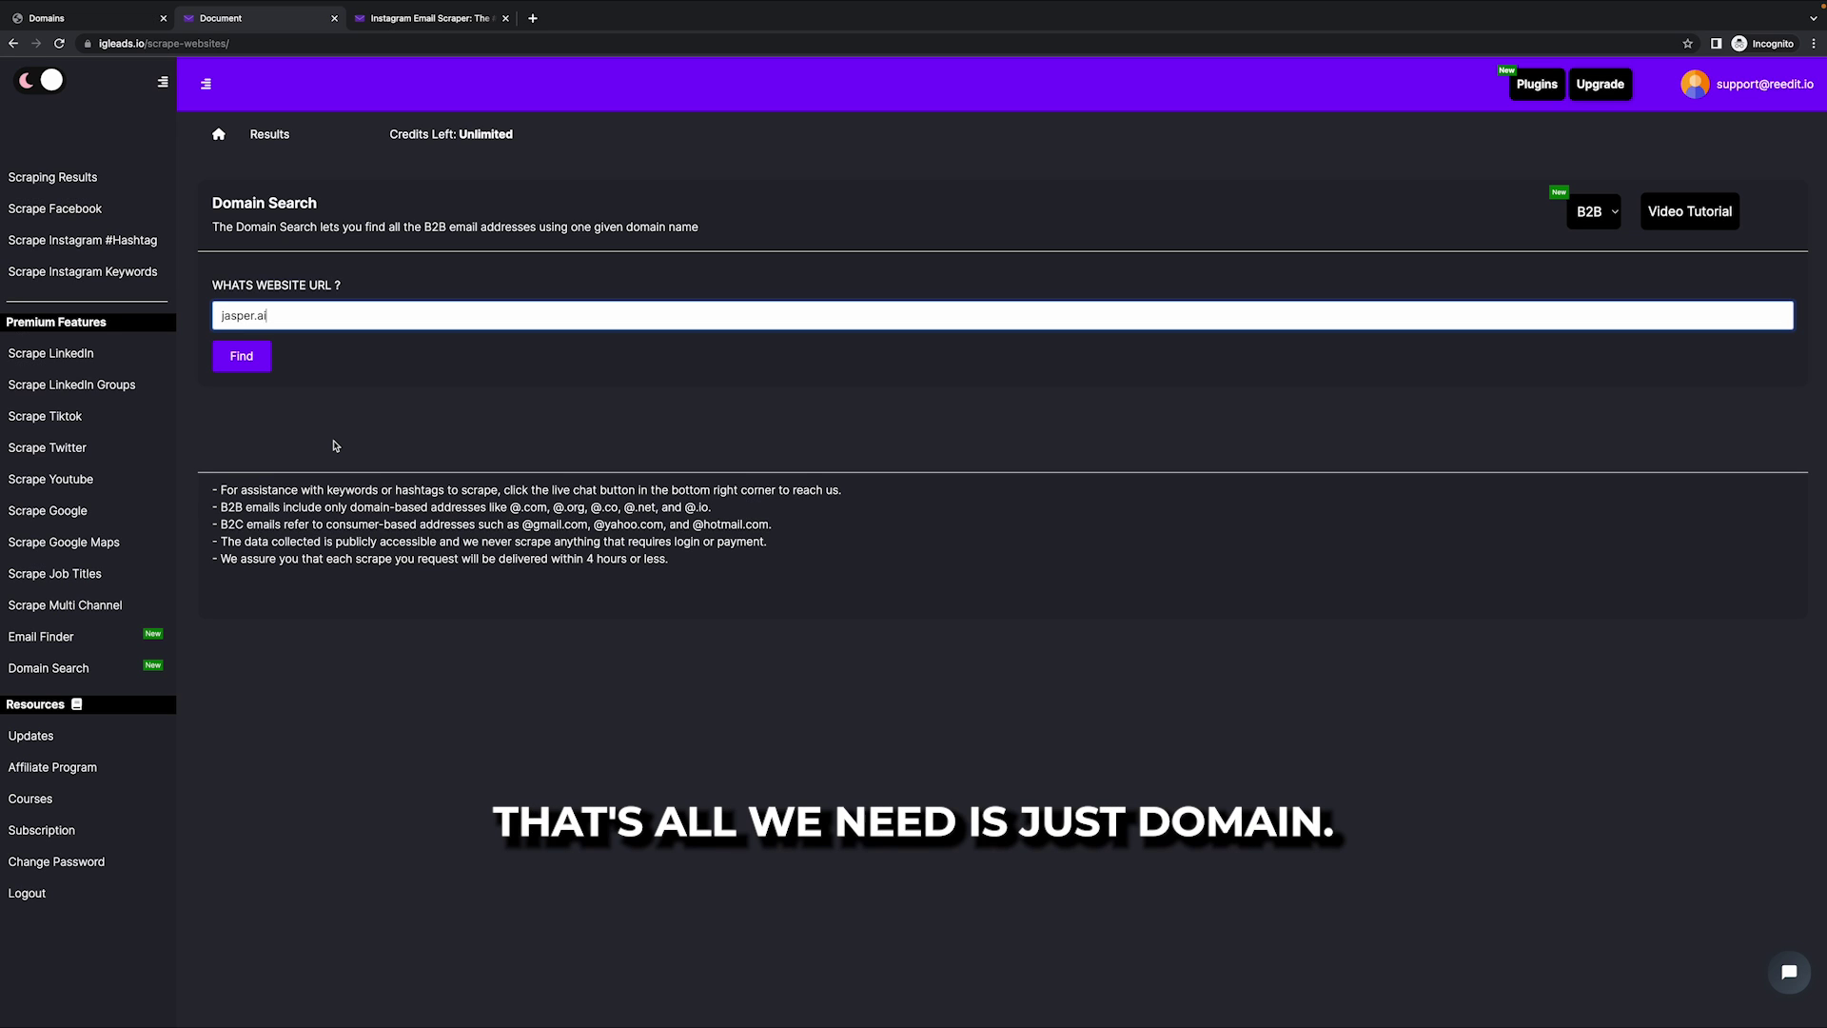
pyautogui.click(260, 358)
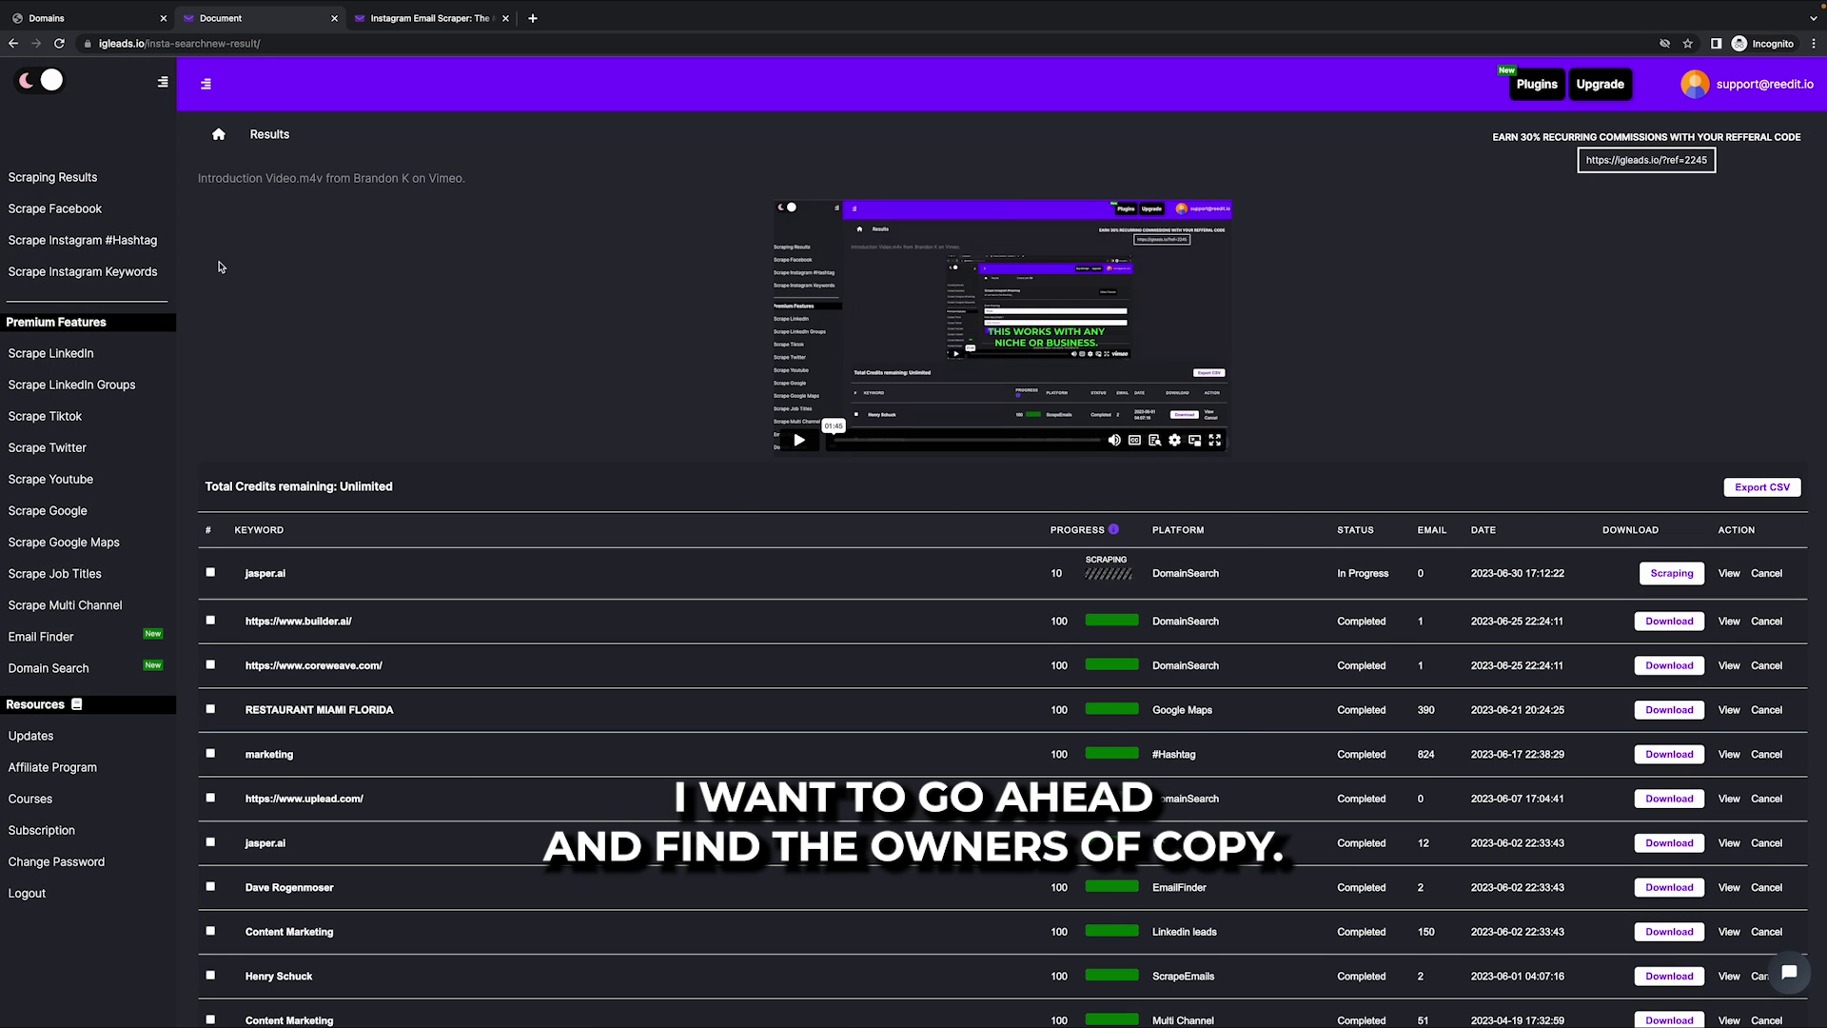
# - Open copy.ai from the Domains PDF, copy its address, and return to IGLeads results
pyautogui.click(122, 24)
pyautogui.click(839, 202)
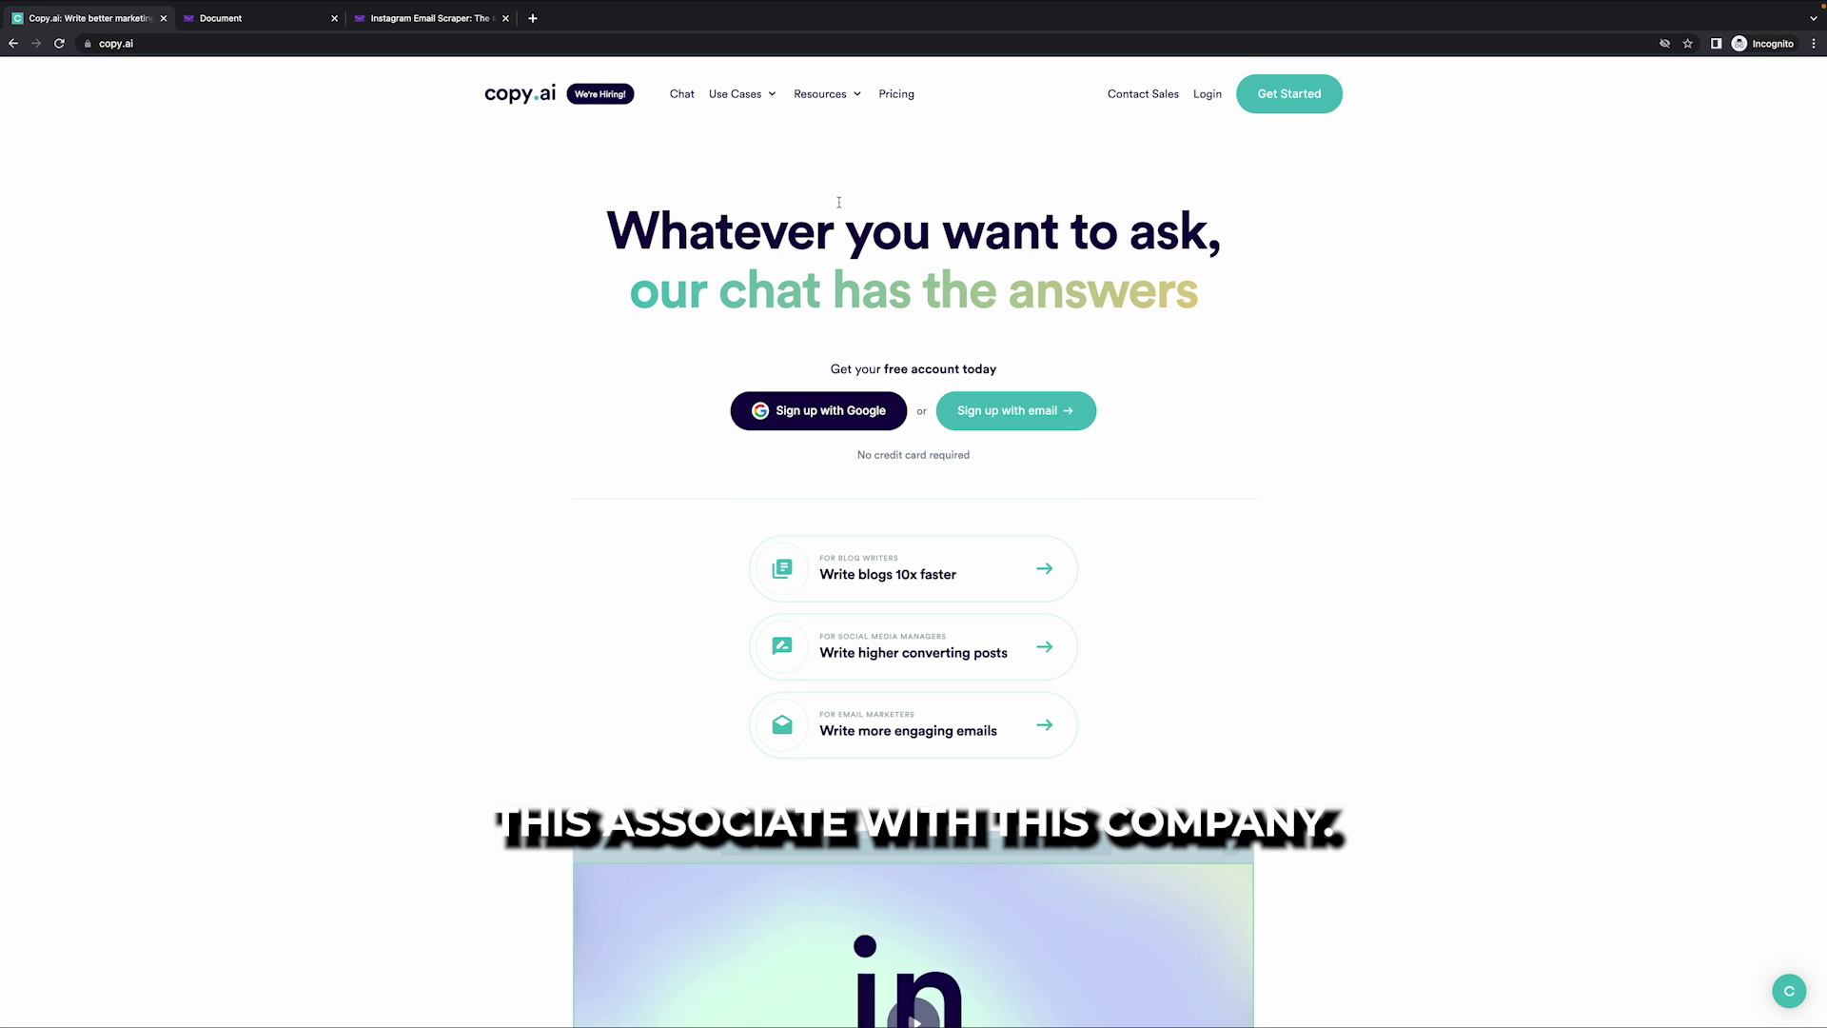
pyautogui.rightClick(462, 44)
pyautogui.click(480, 139)
pyautogui.click(221, 18)
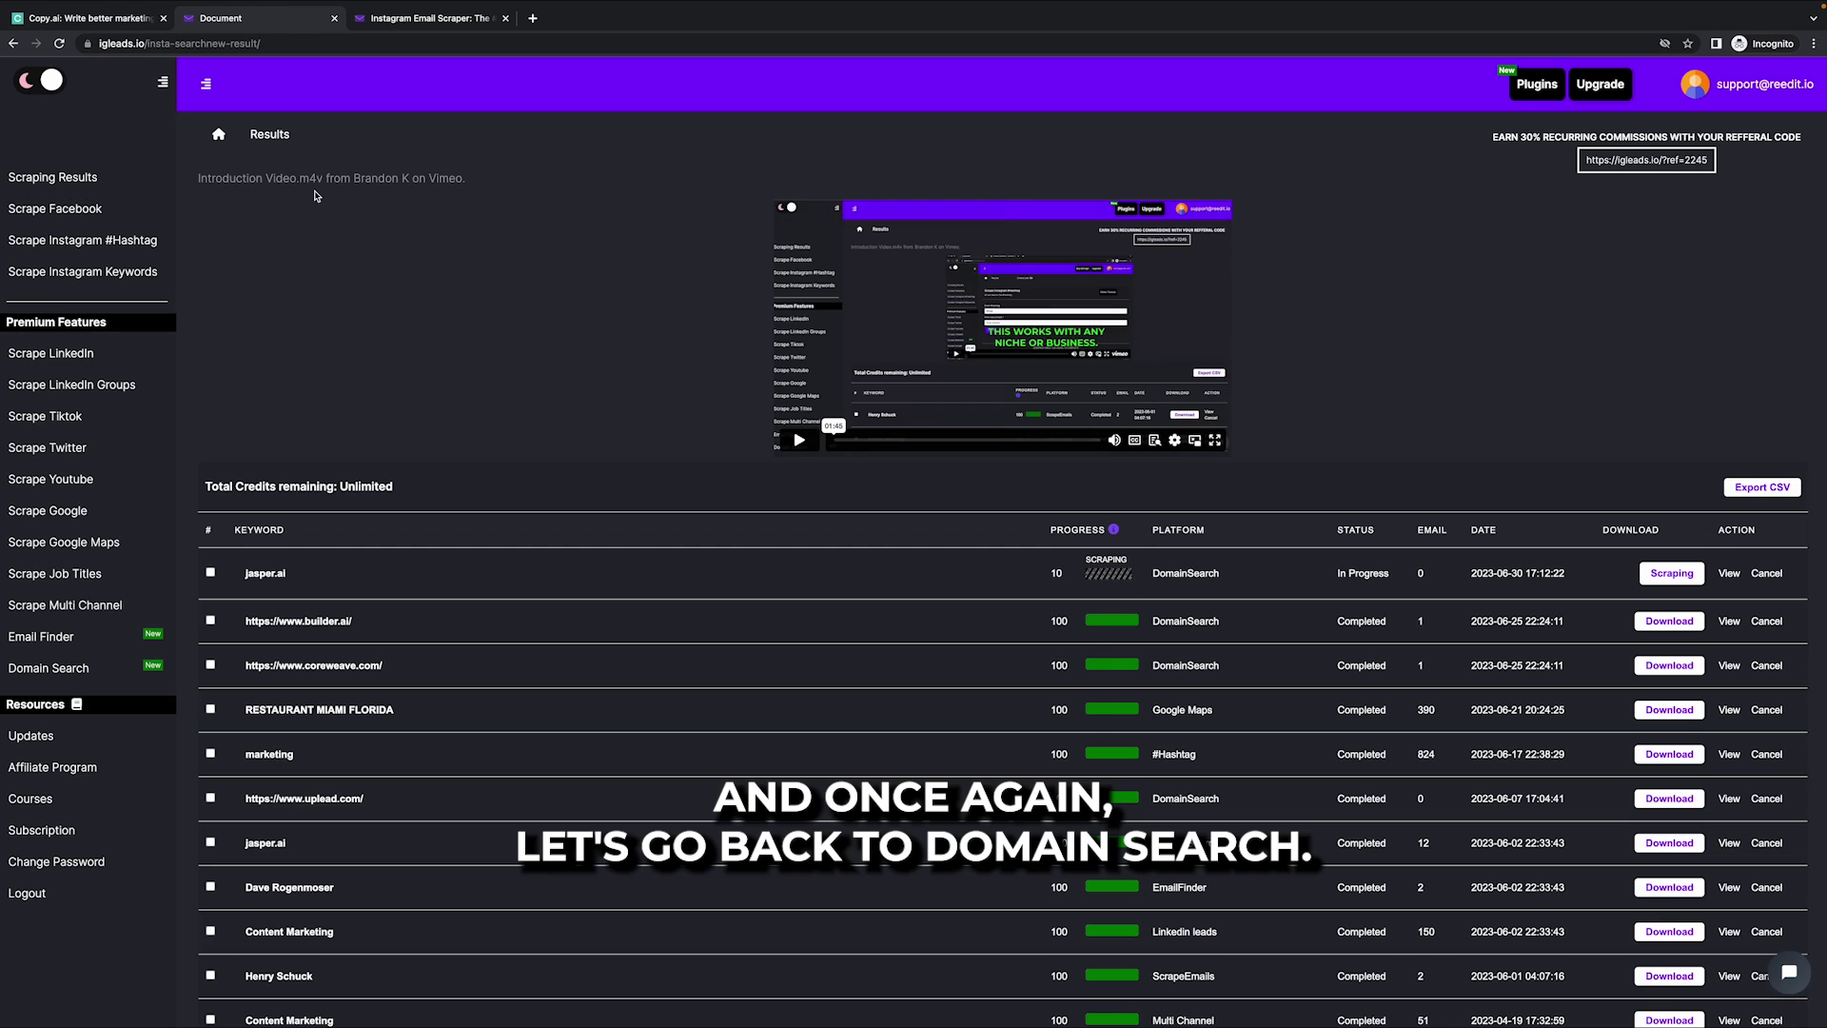
pyautogui.click(143, 668)
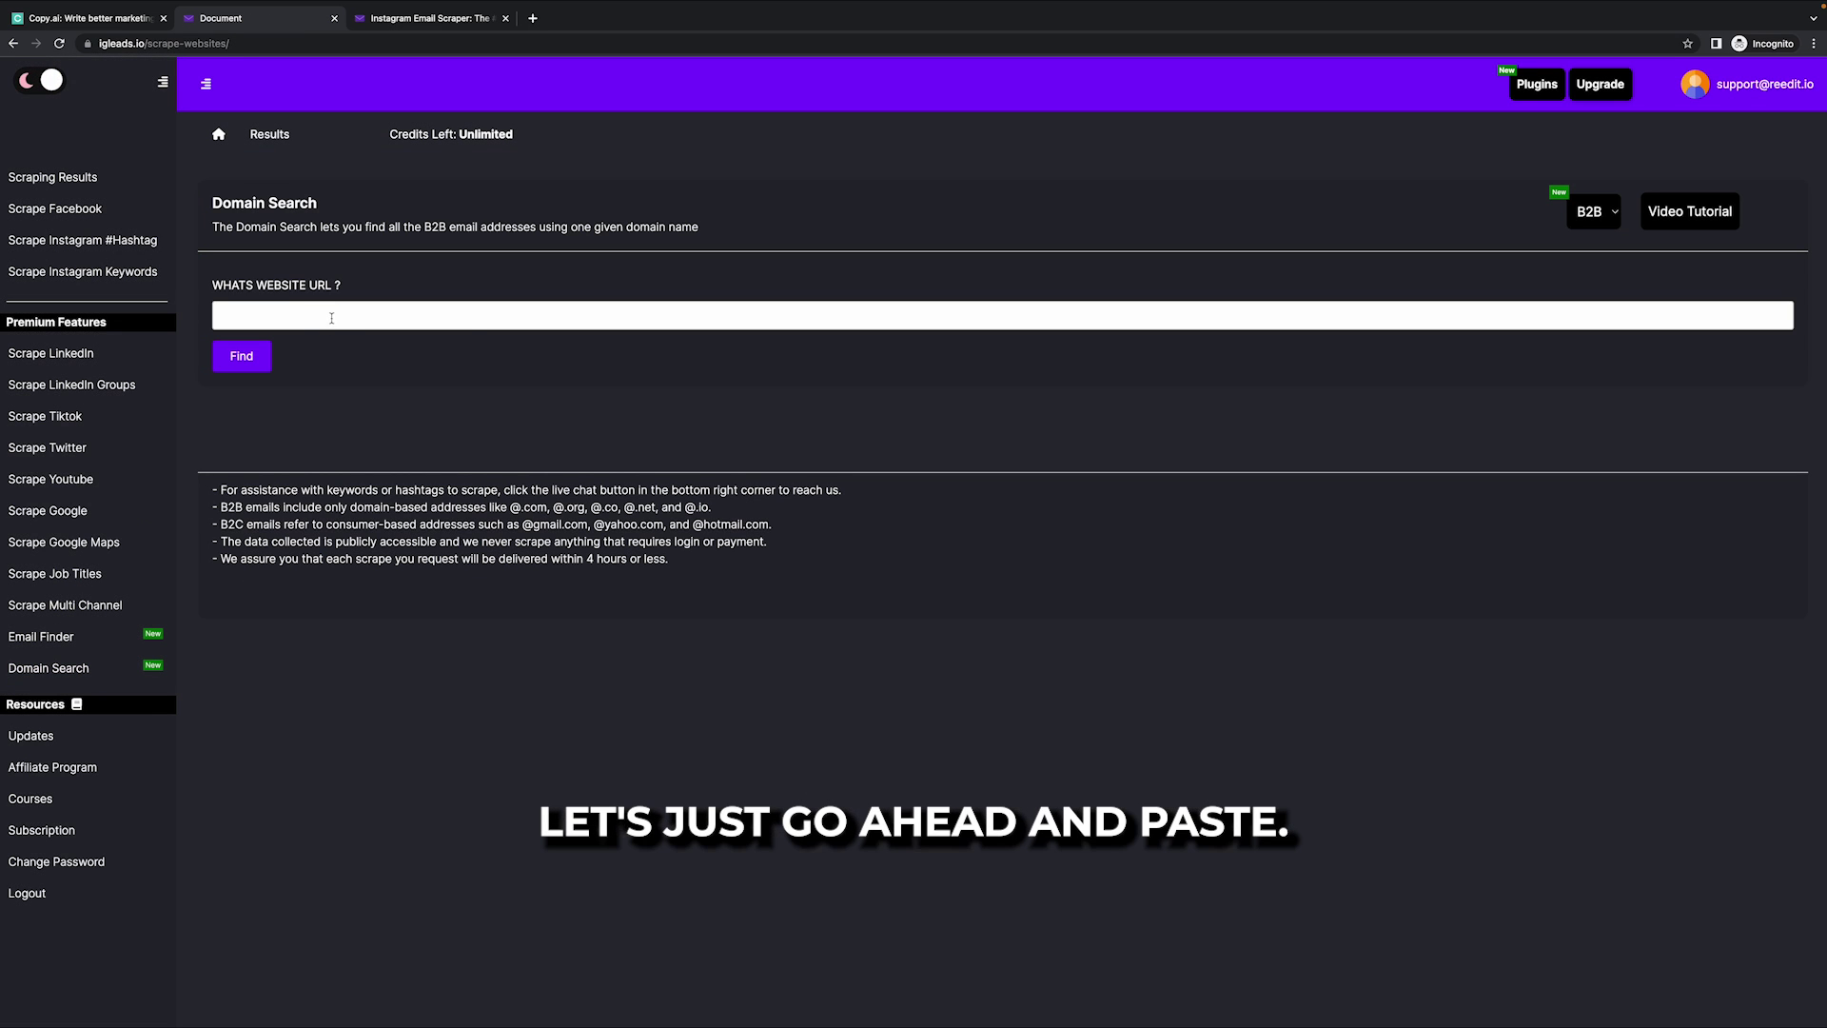
pyautogui.rightClick(332, 333)
pyautogui.click(394, 424)
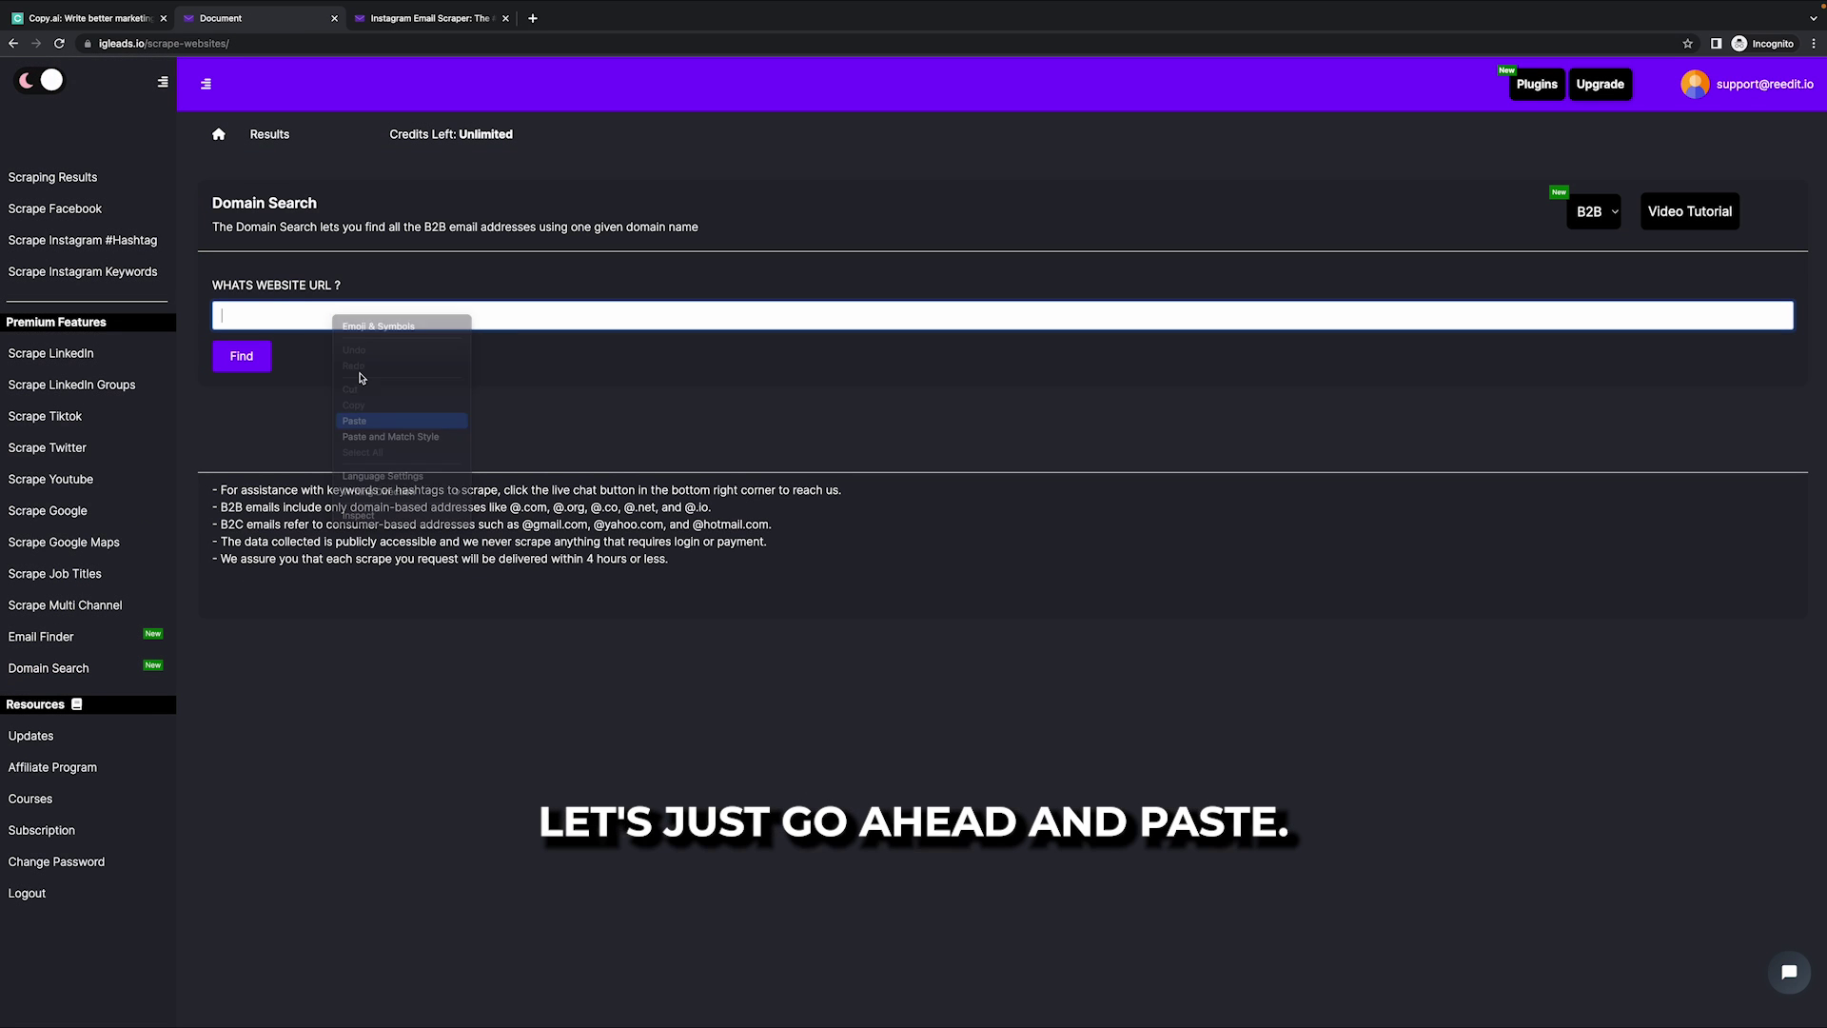
pyautogui.moveTo(291, 316); pyautogui.dragTo(196, 305)
pyautogui.press('BackSpace')
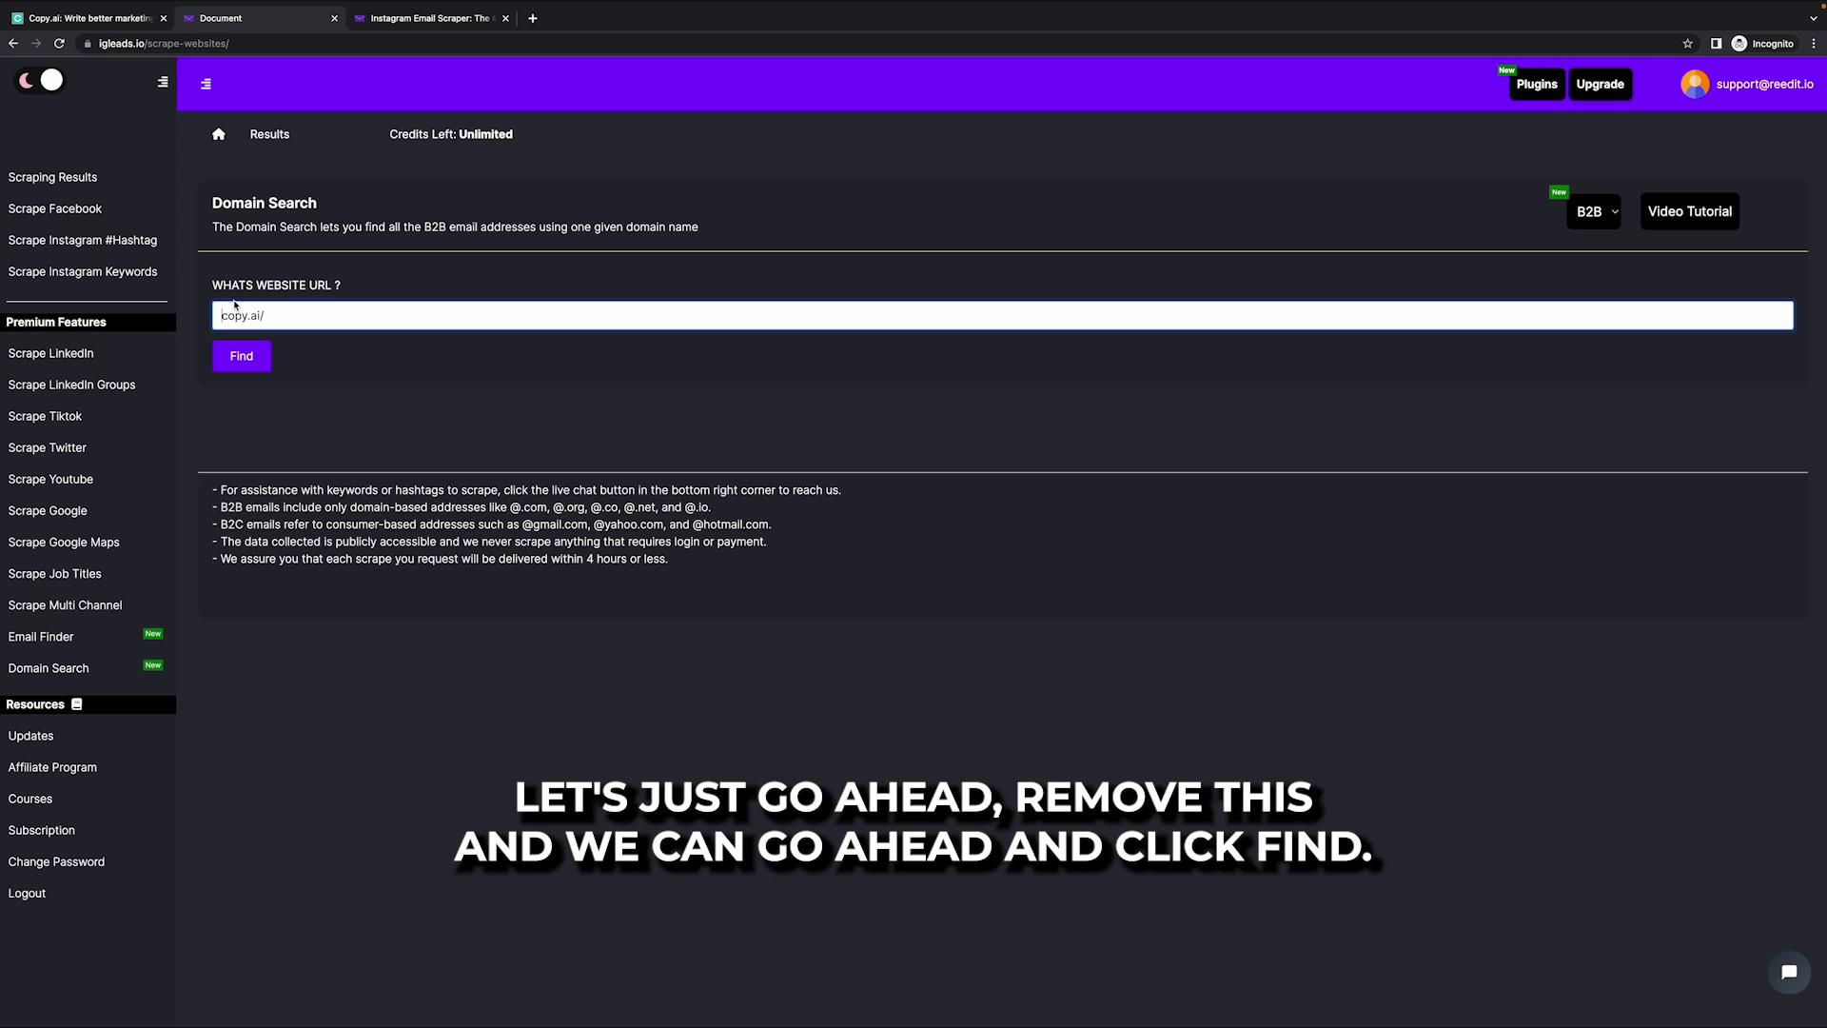
pyautogui.click(253, 353)
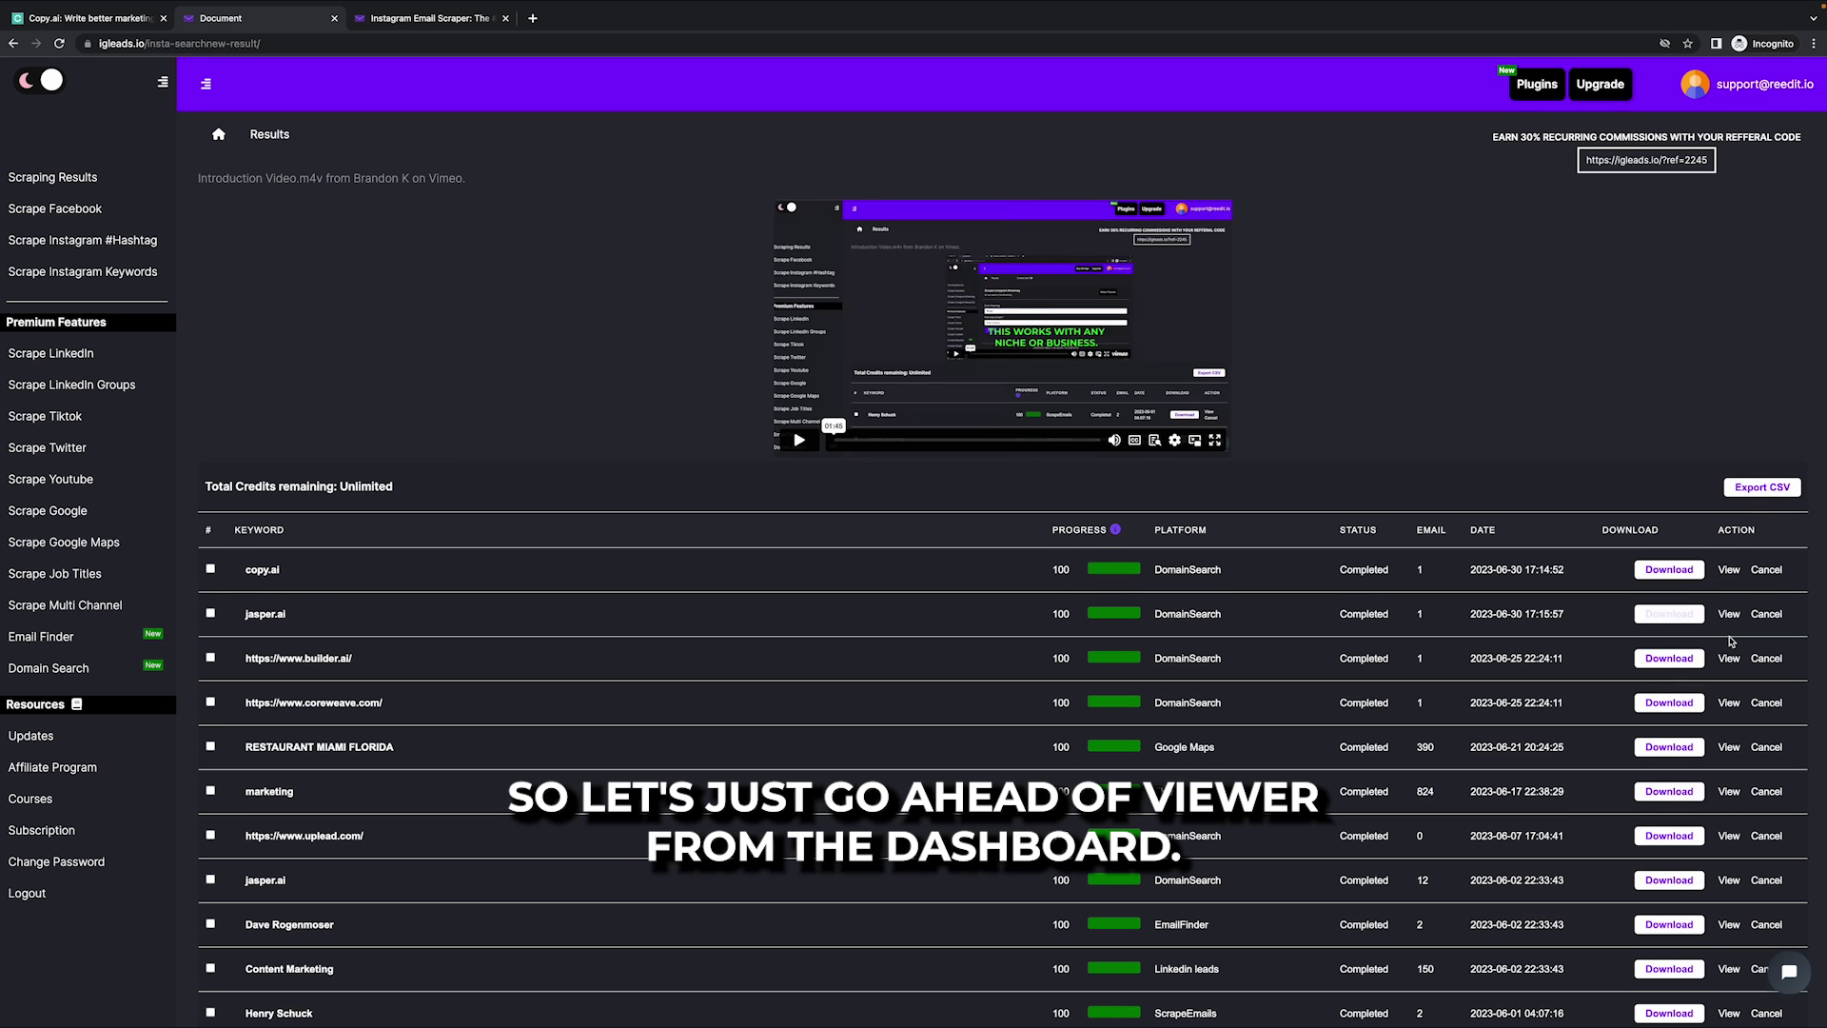
# - View the jasper.ai results table of ten email addresses with confidence scores
pyautogui.click(1729, 616)
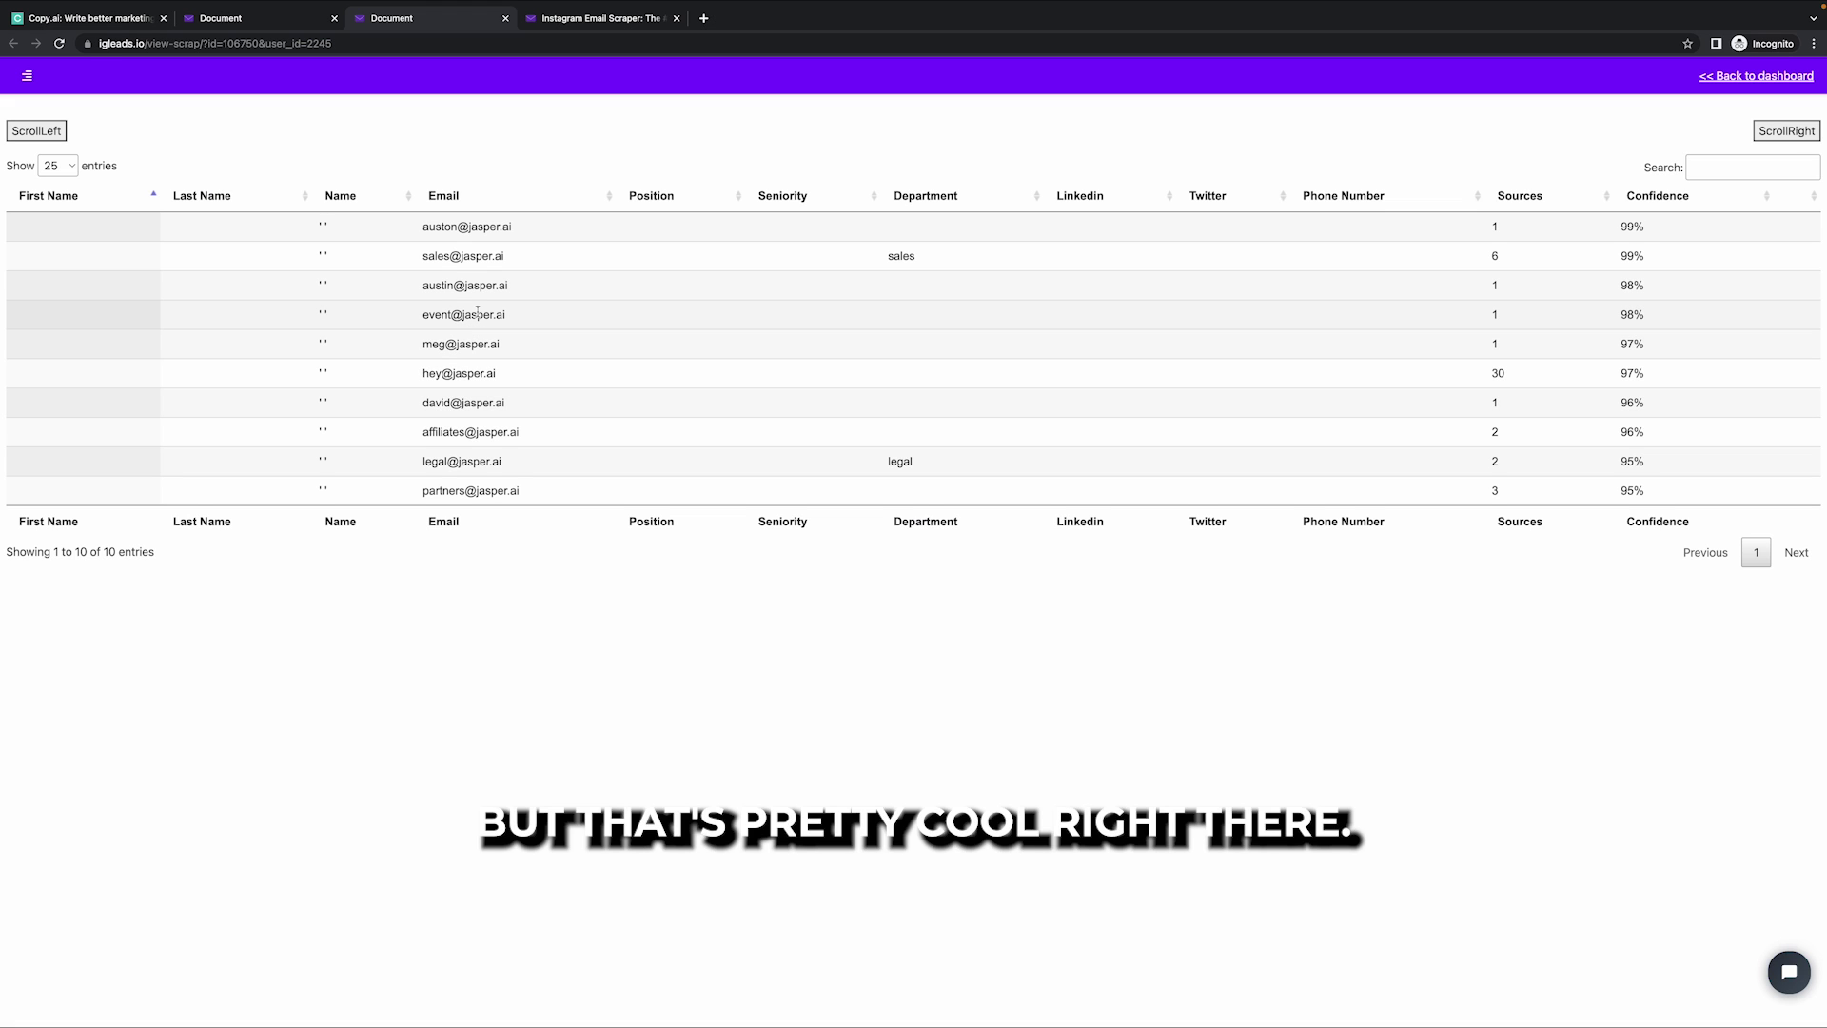
# - From the copy.ai email results, open the listed LinkedIn profile link in a new tab
pyautogui.click(271, 18)
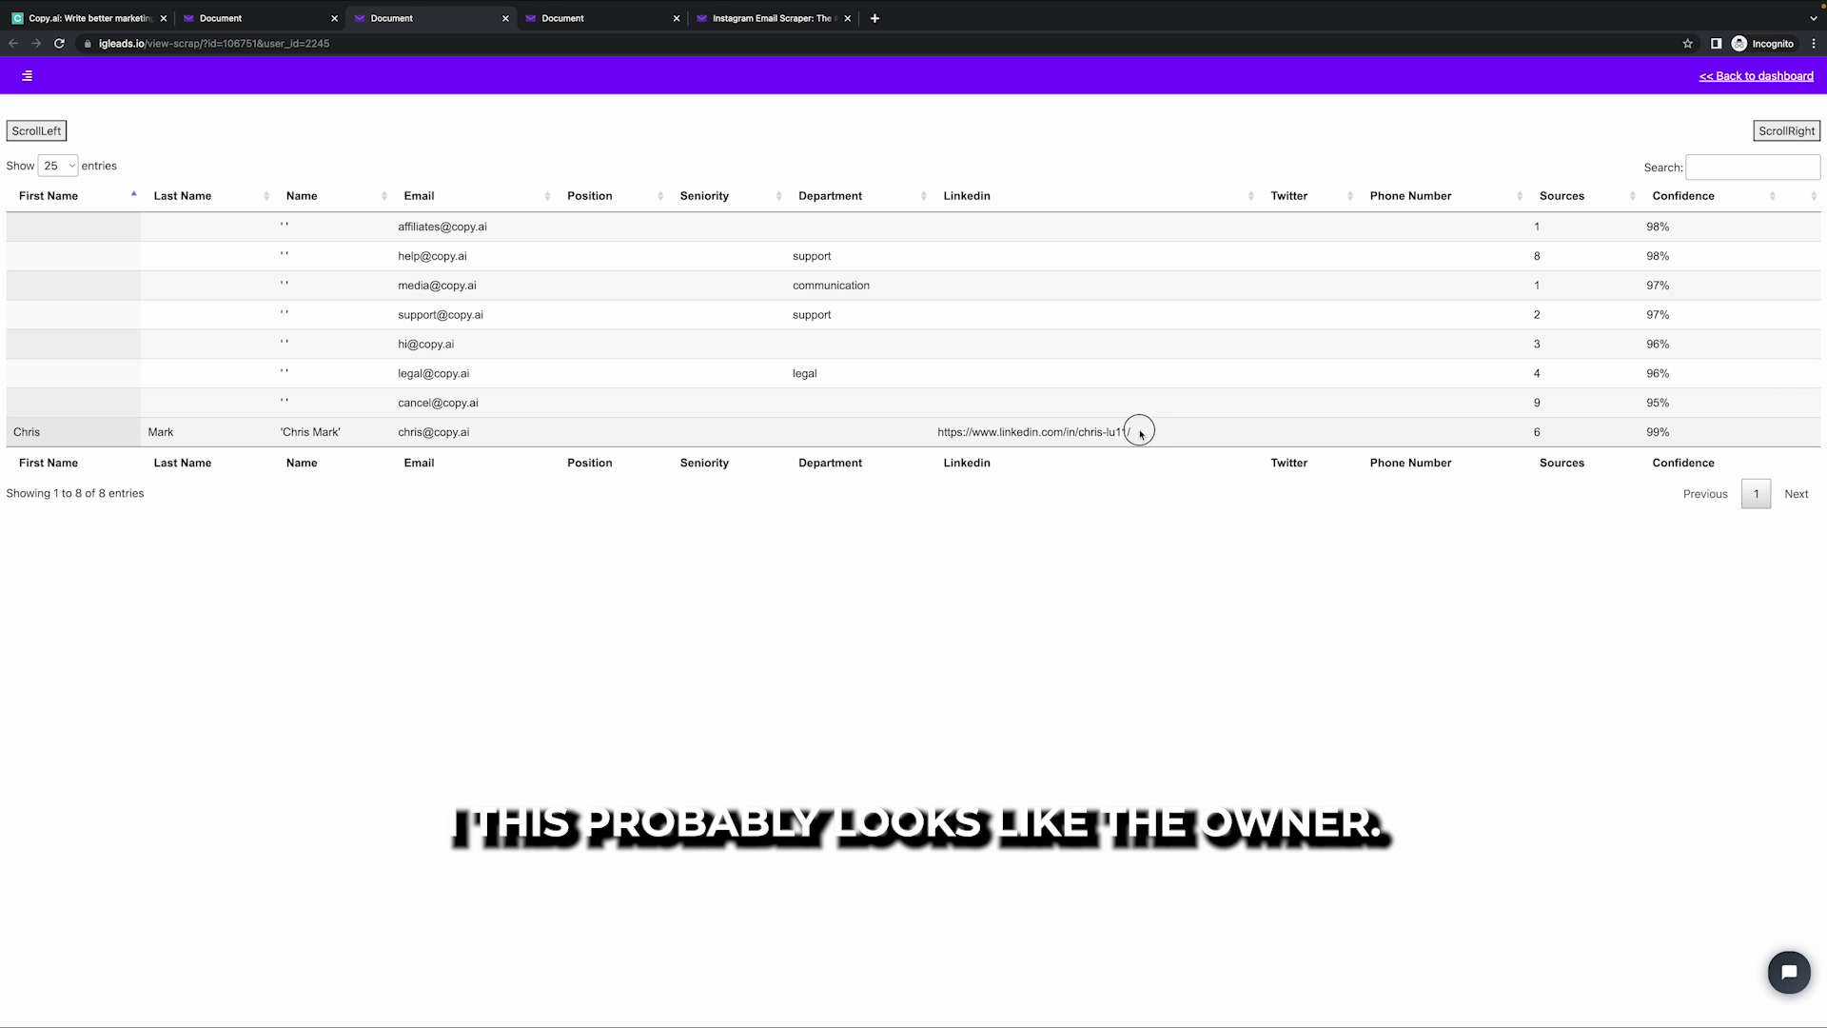
pyautogui.moveTo(1138, 428); pyautogui.dragTo(947, 435)
pyautogui.rightClick(948, 433)
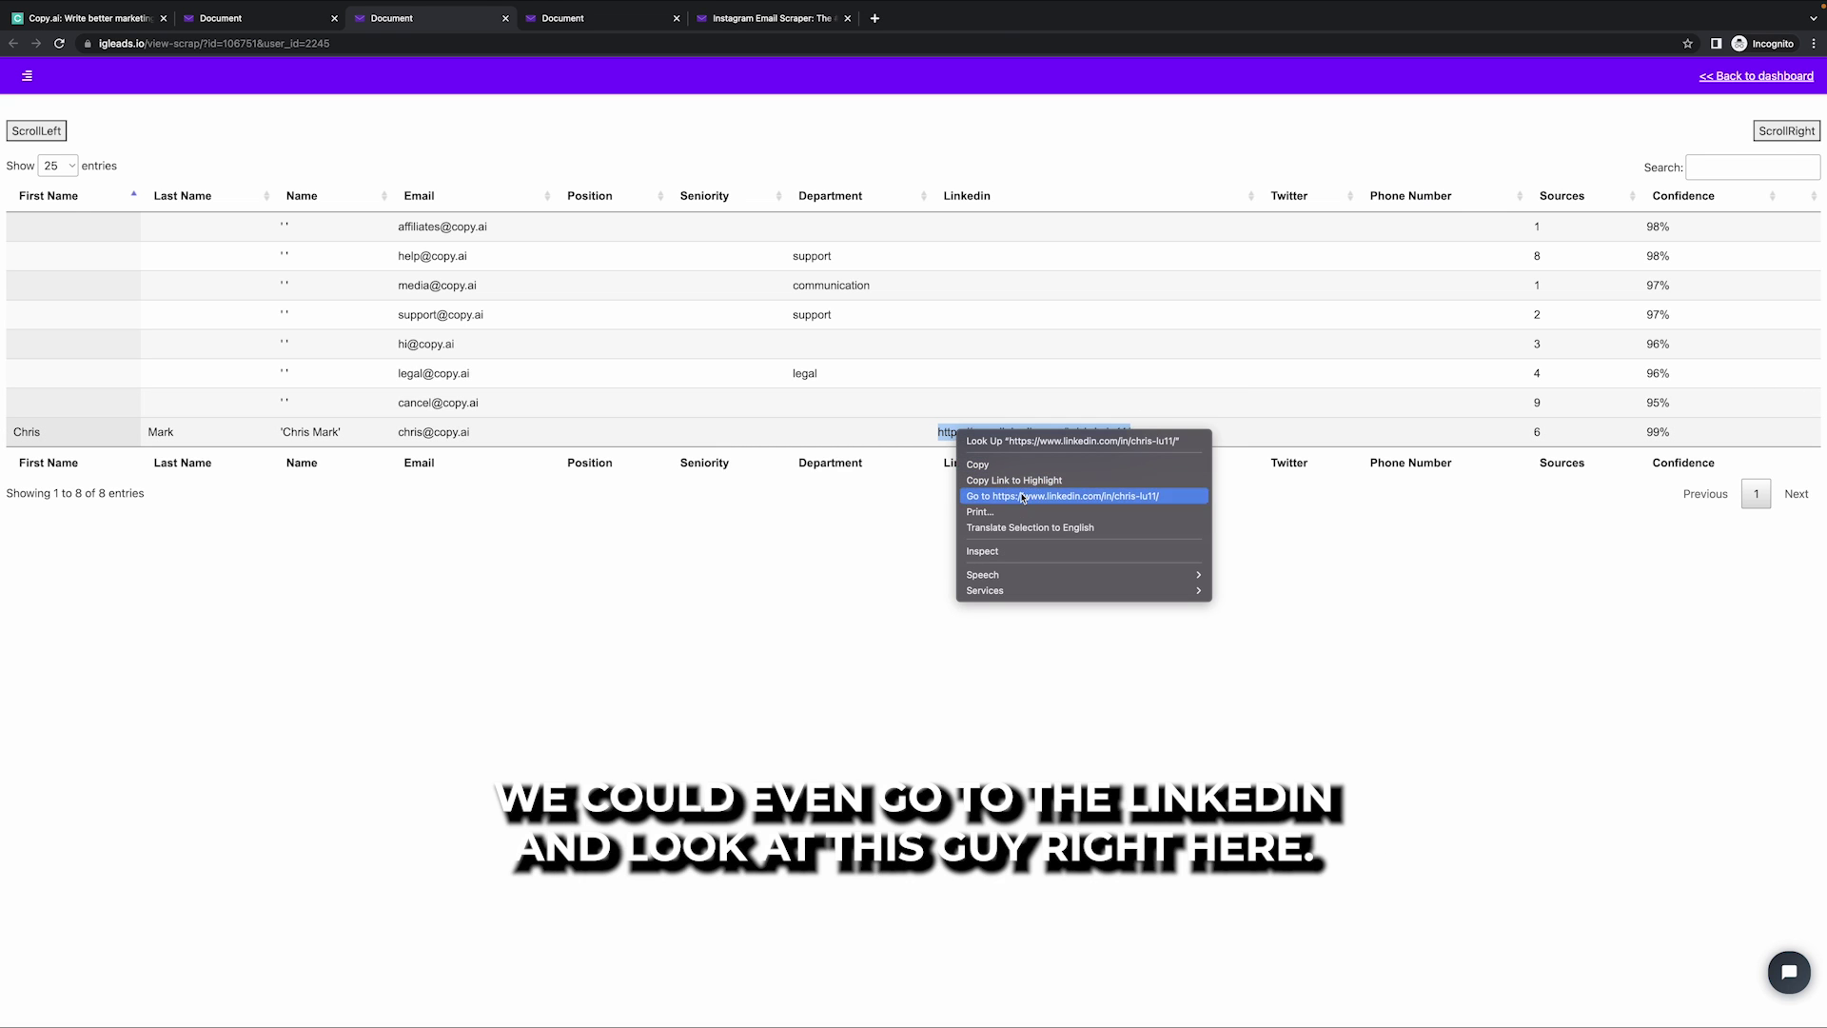
pyautogui.click(1009, 493)
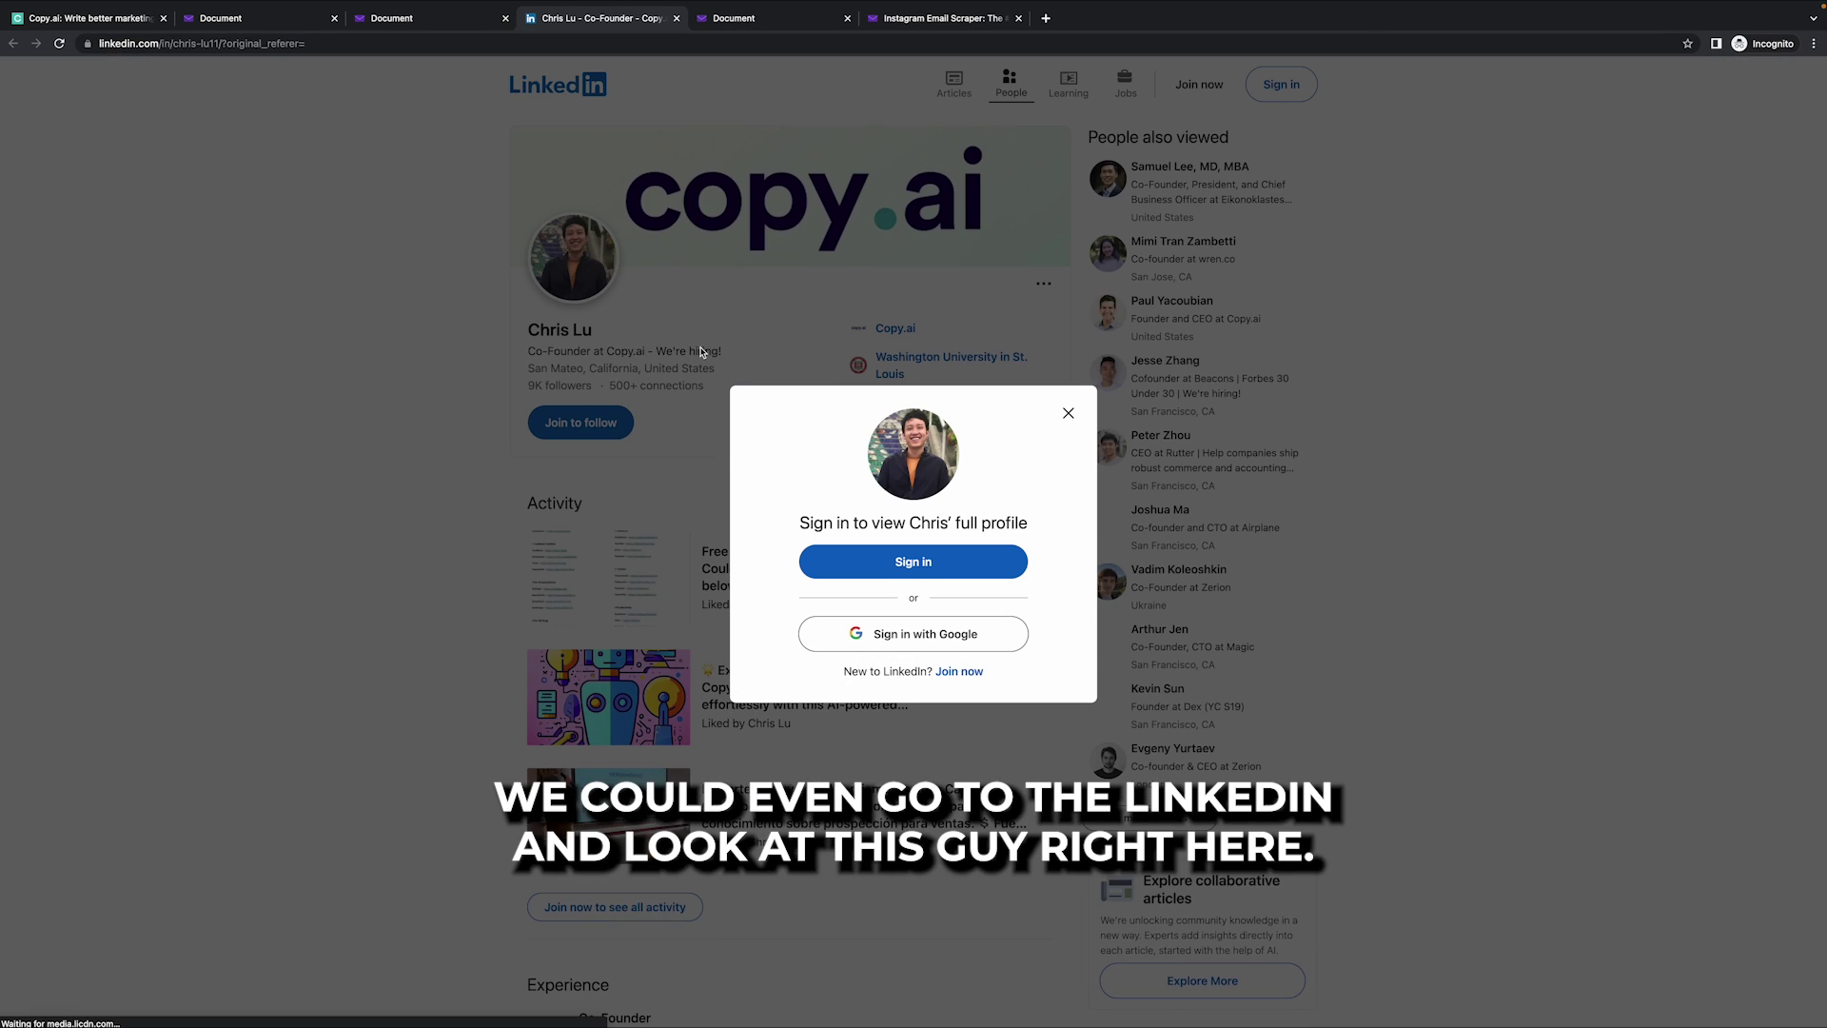
# - Dismiss LinkedIn's sign-in prompt to see the co-founder profile, then close that tab
pyautogui.click(812, 339)
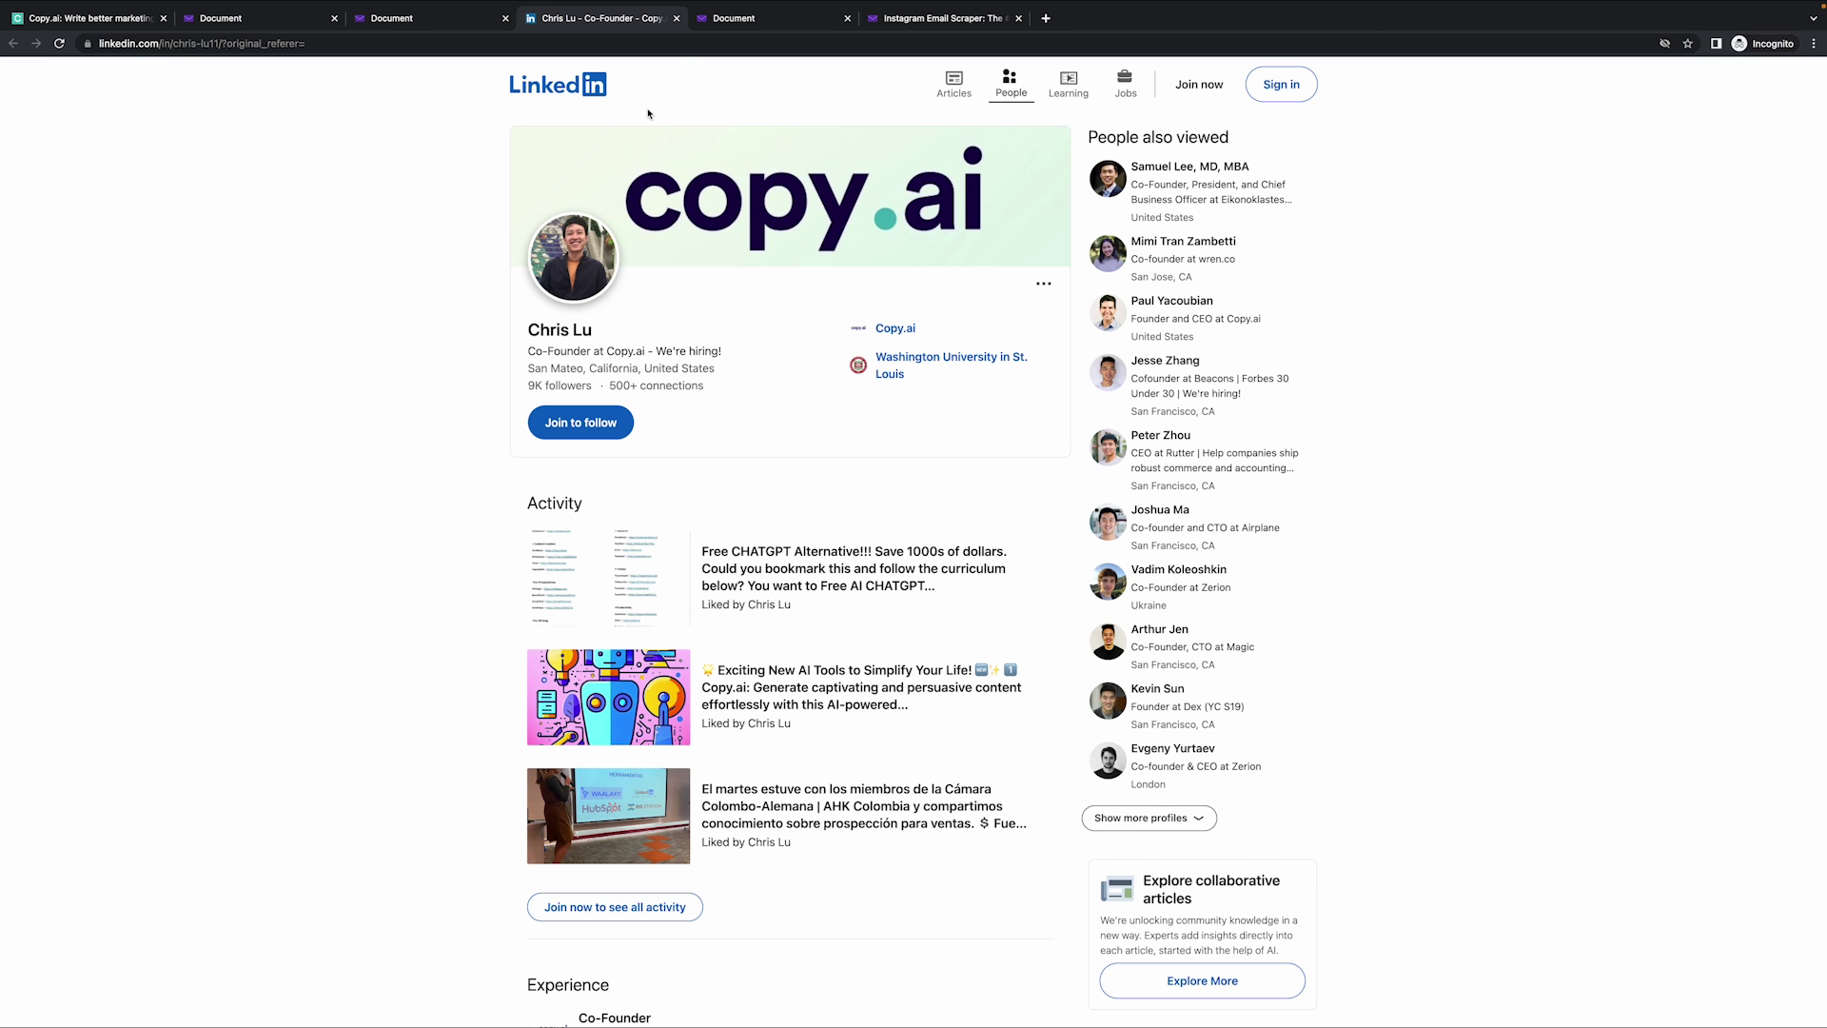
pyautogui.click(677, 18)
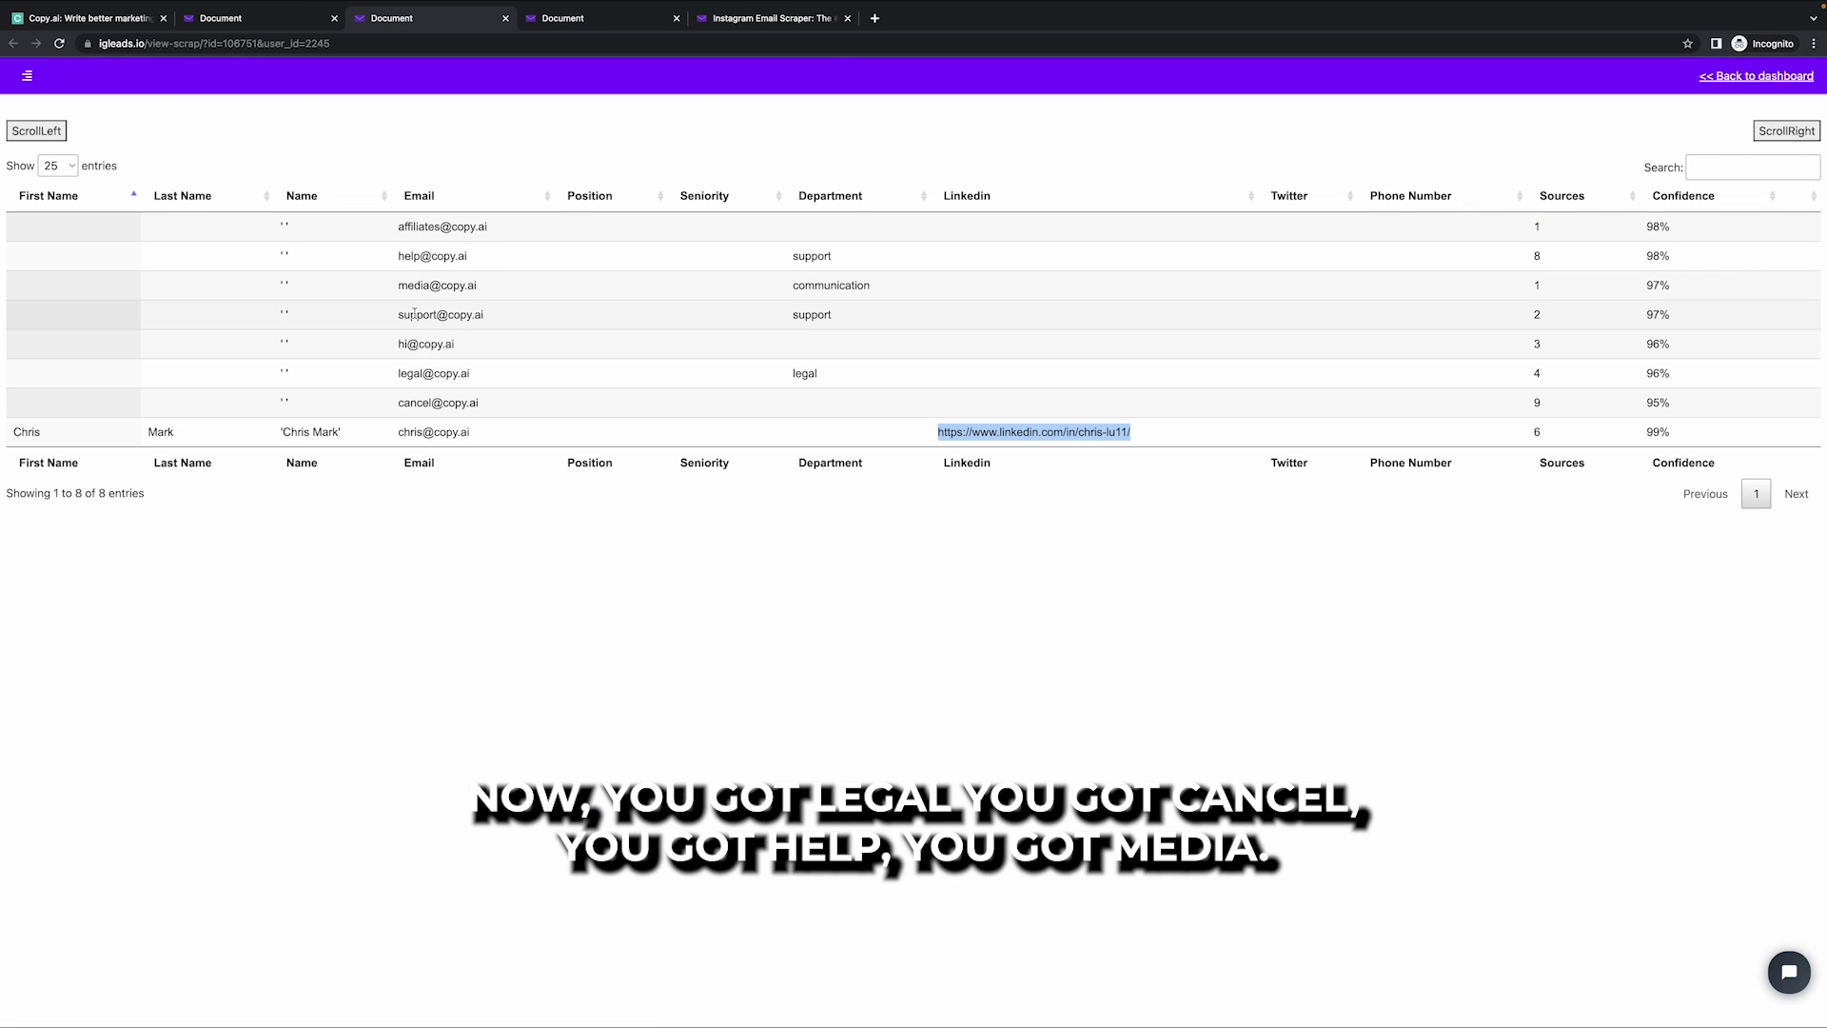
# - Clear the selection and close the copy.ai and jasper.ai email result tabs
pyautogui.click(502, 552)
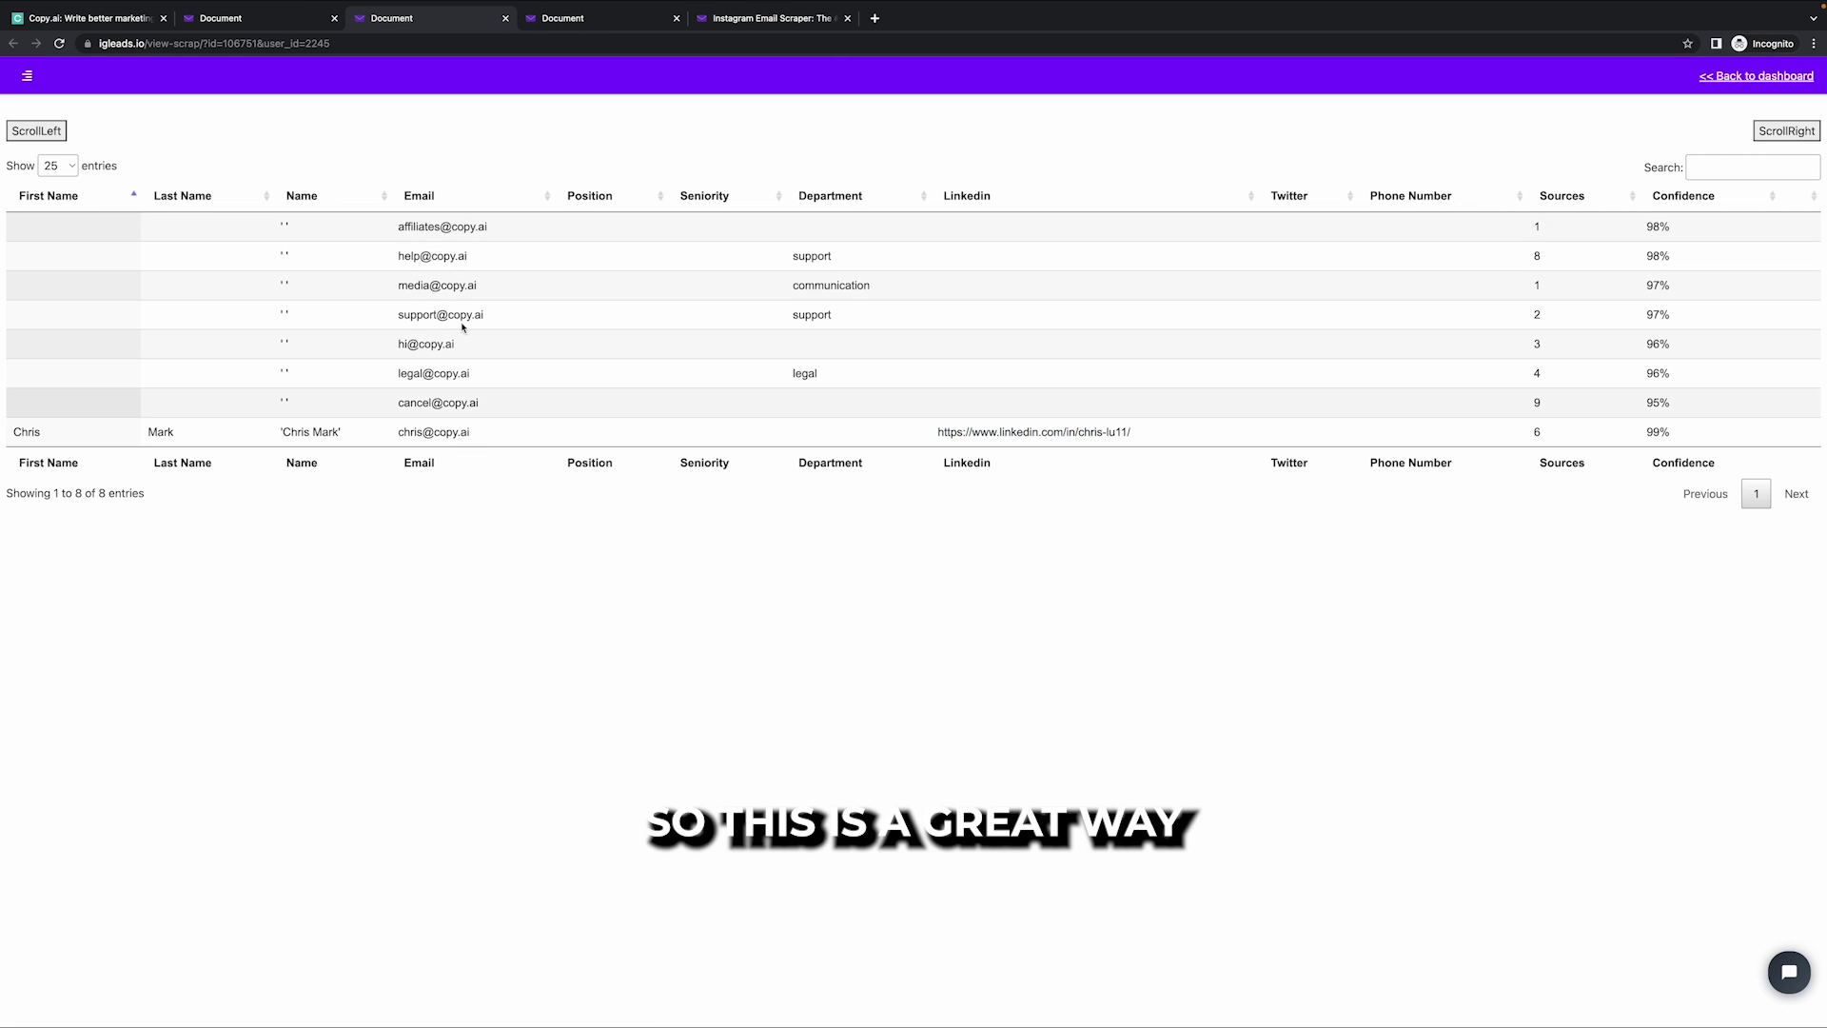
pyautogui.click(505, 19)
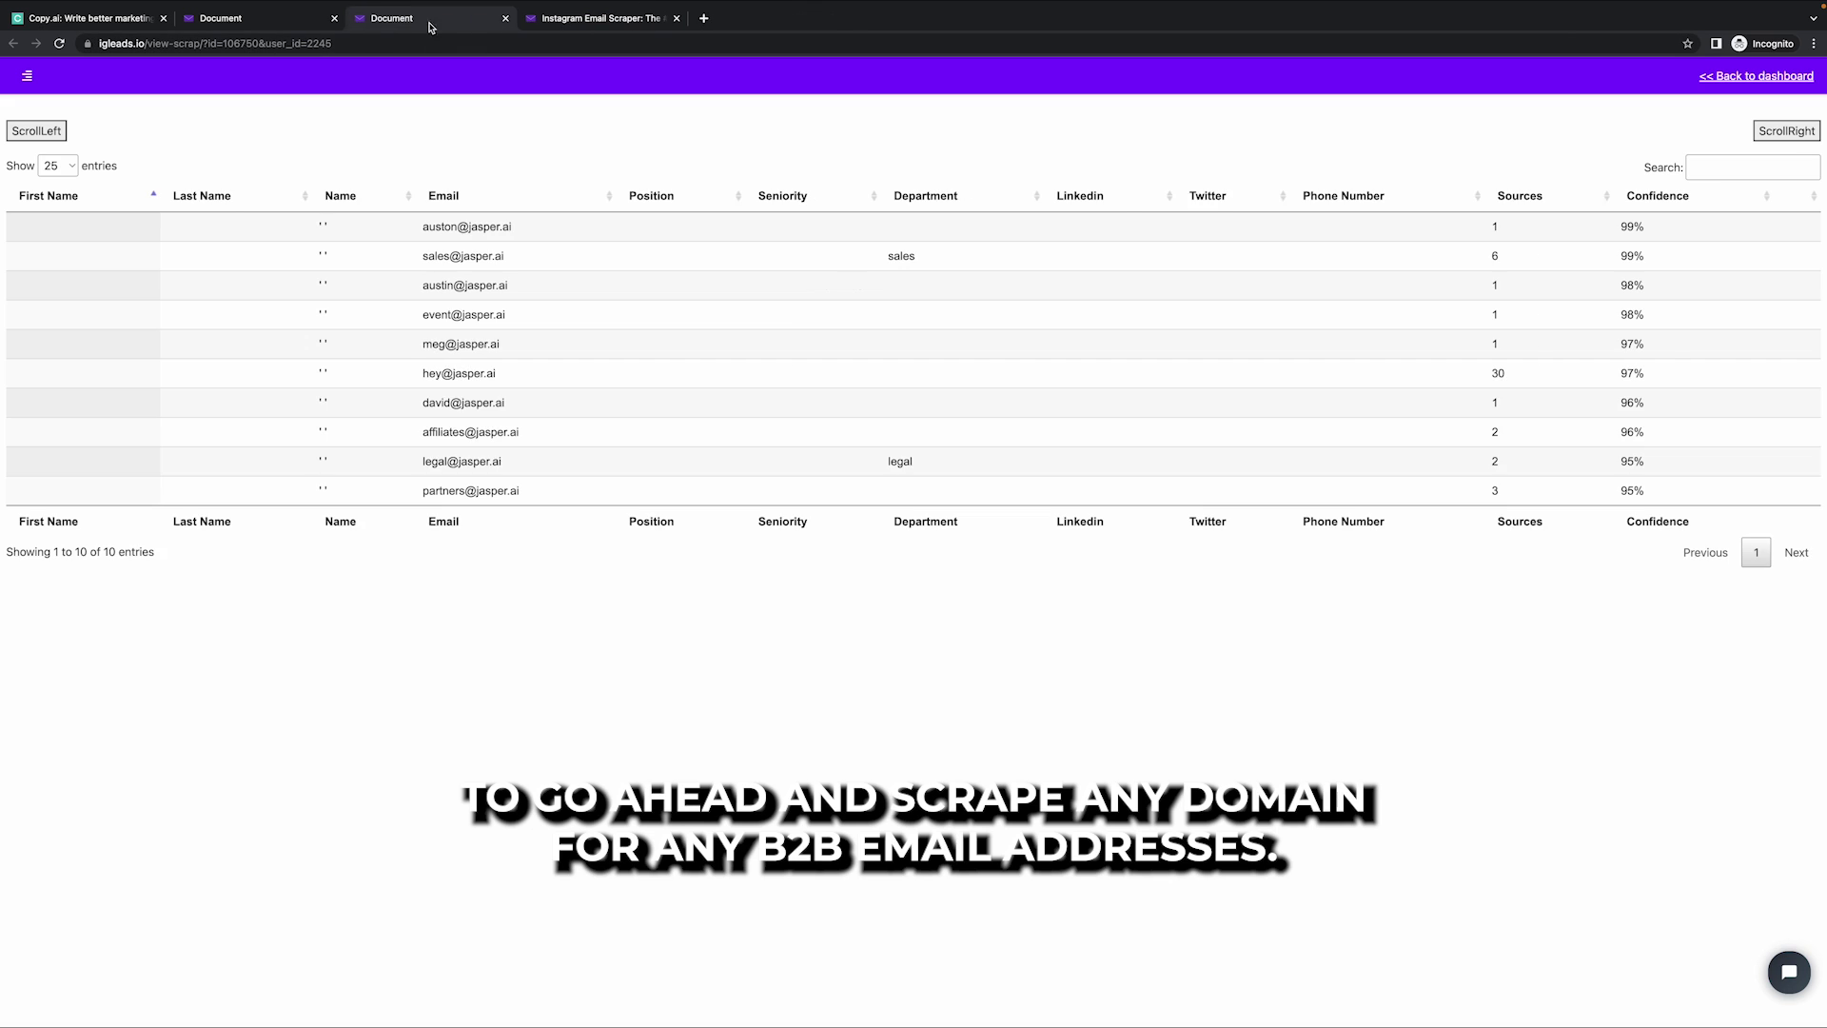
pyautogui.click(304, 27)
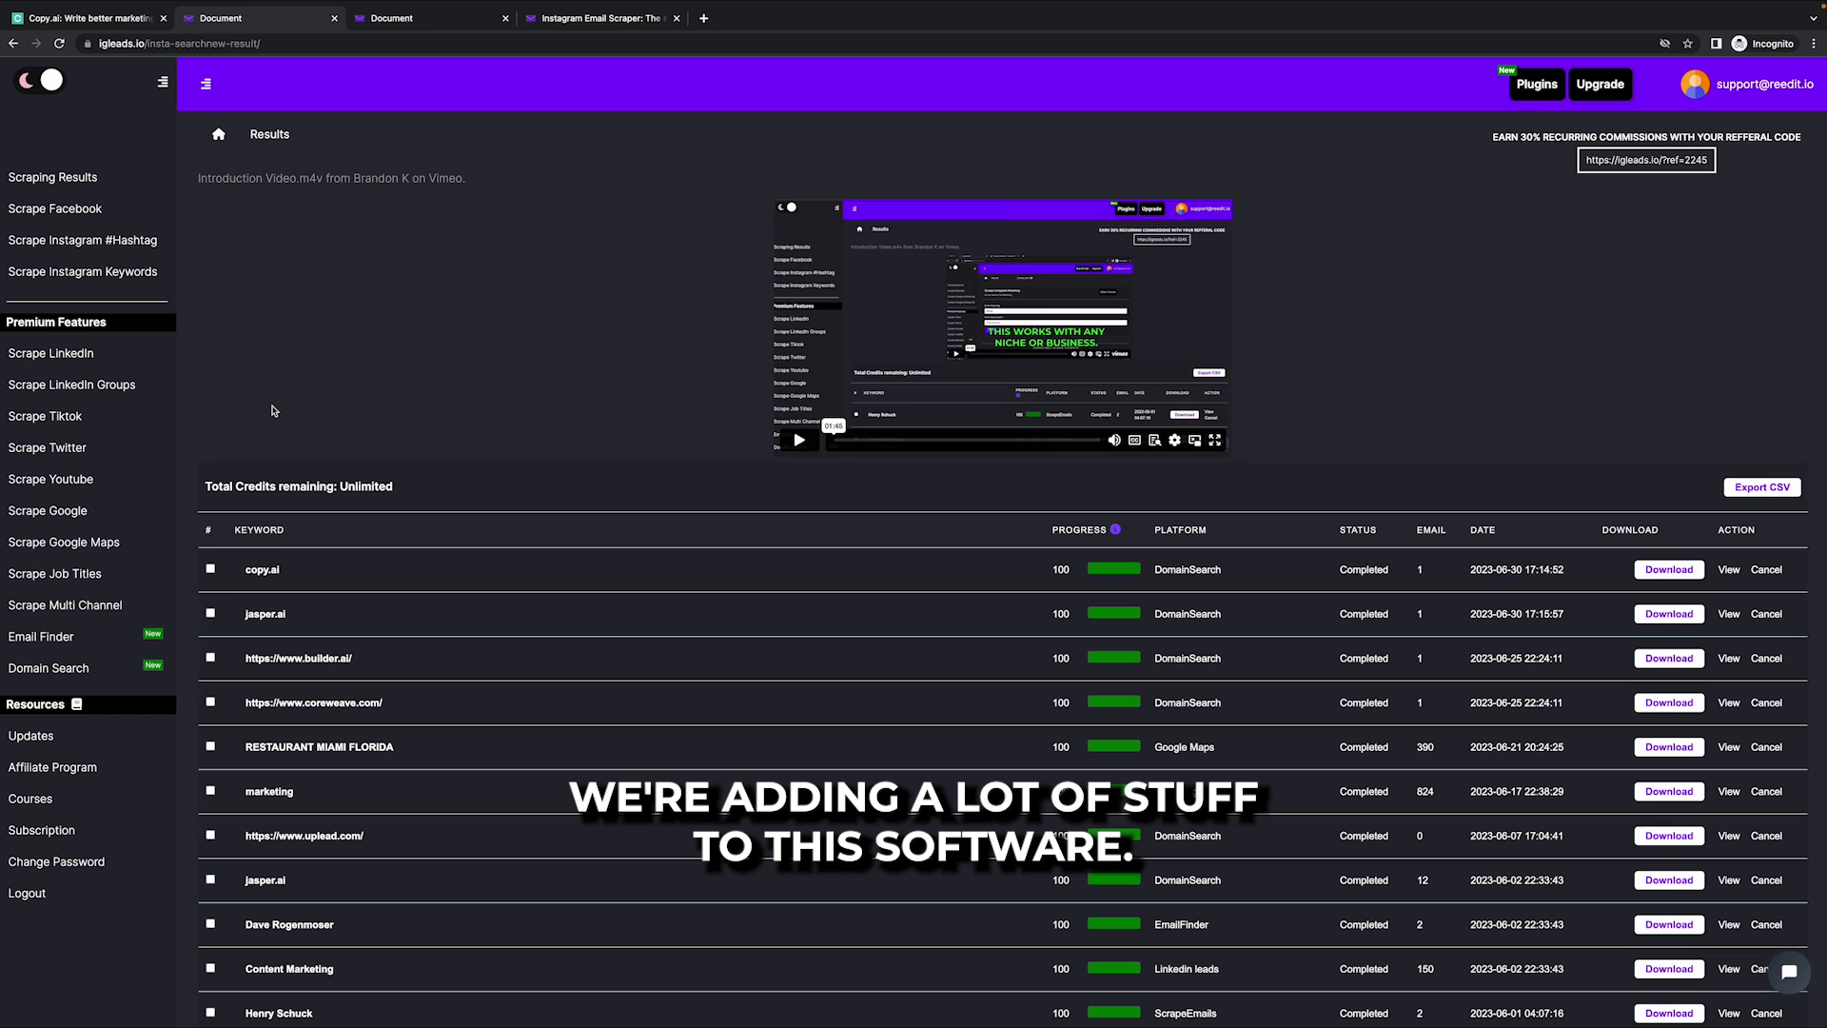
# - Browse the product Updates page of recent features, then close it
pyautogui.click(84, 736)
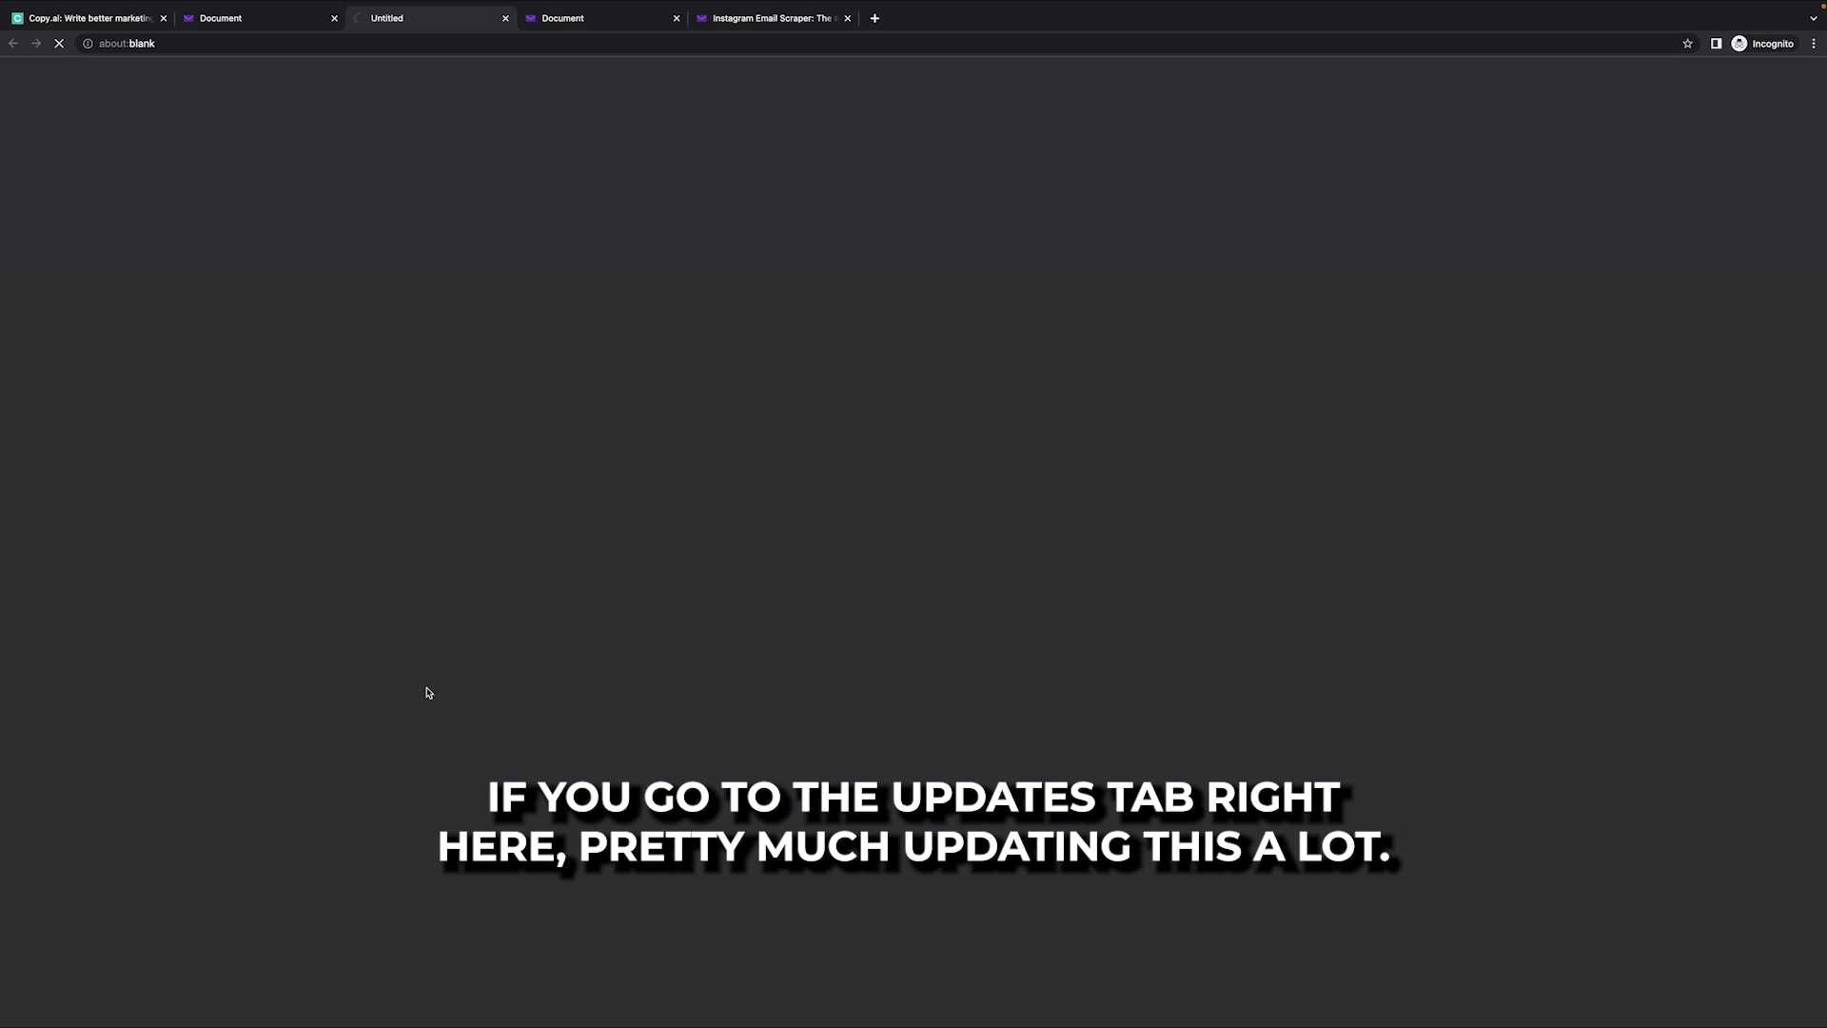
pyautogui.scroll(-20, 553, 552)
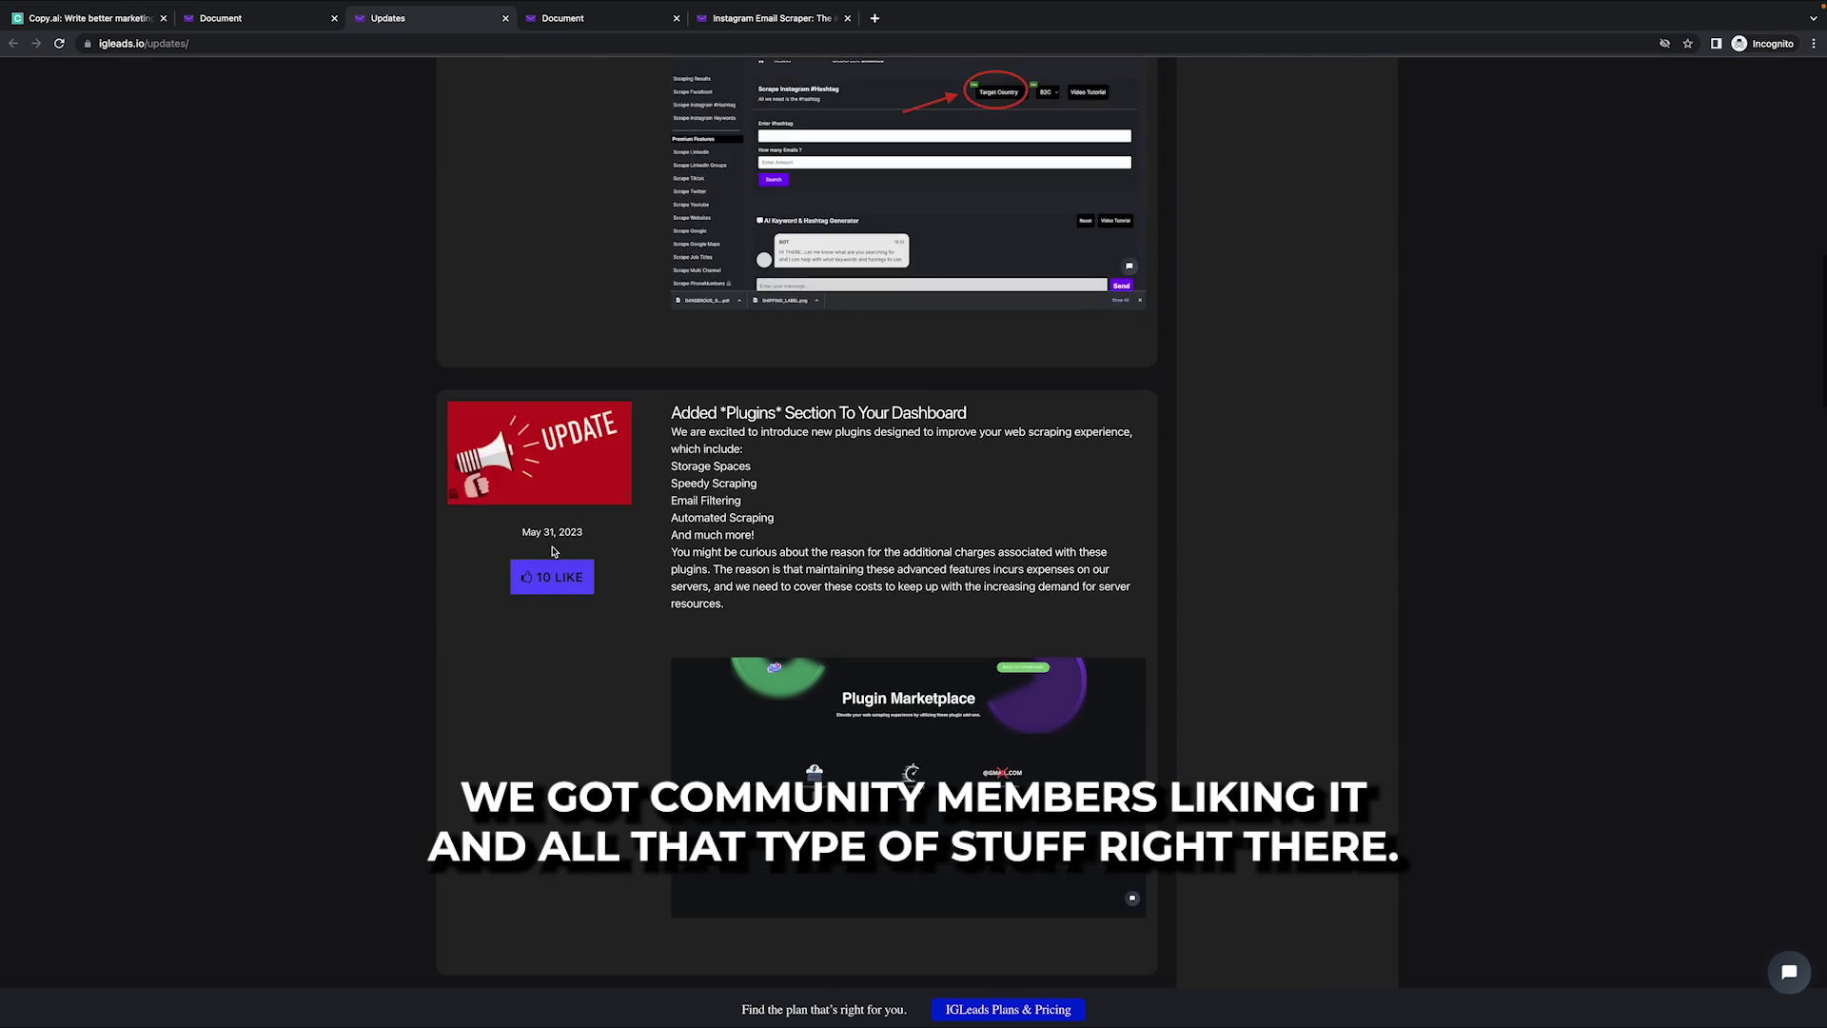
pyautogui.scroll(-5, 553, 548)
pyautogui.scroll(20, 551, 543)
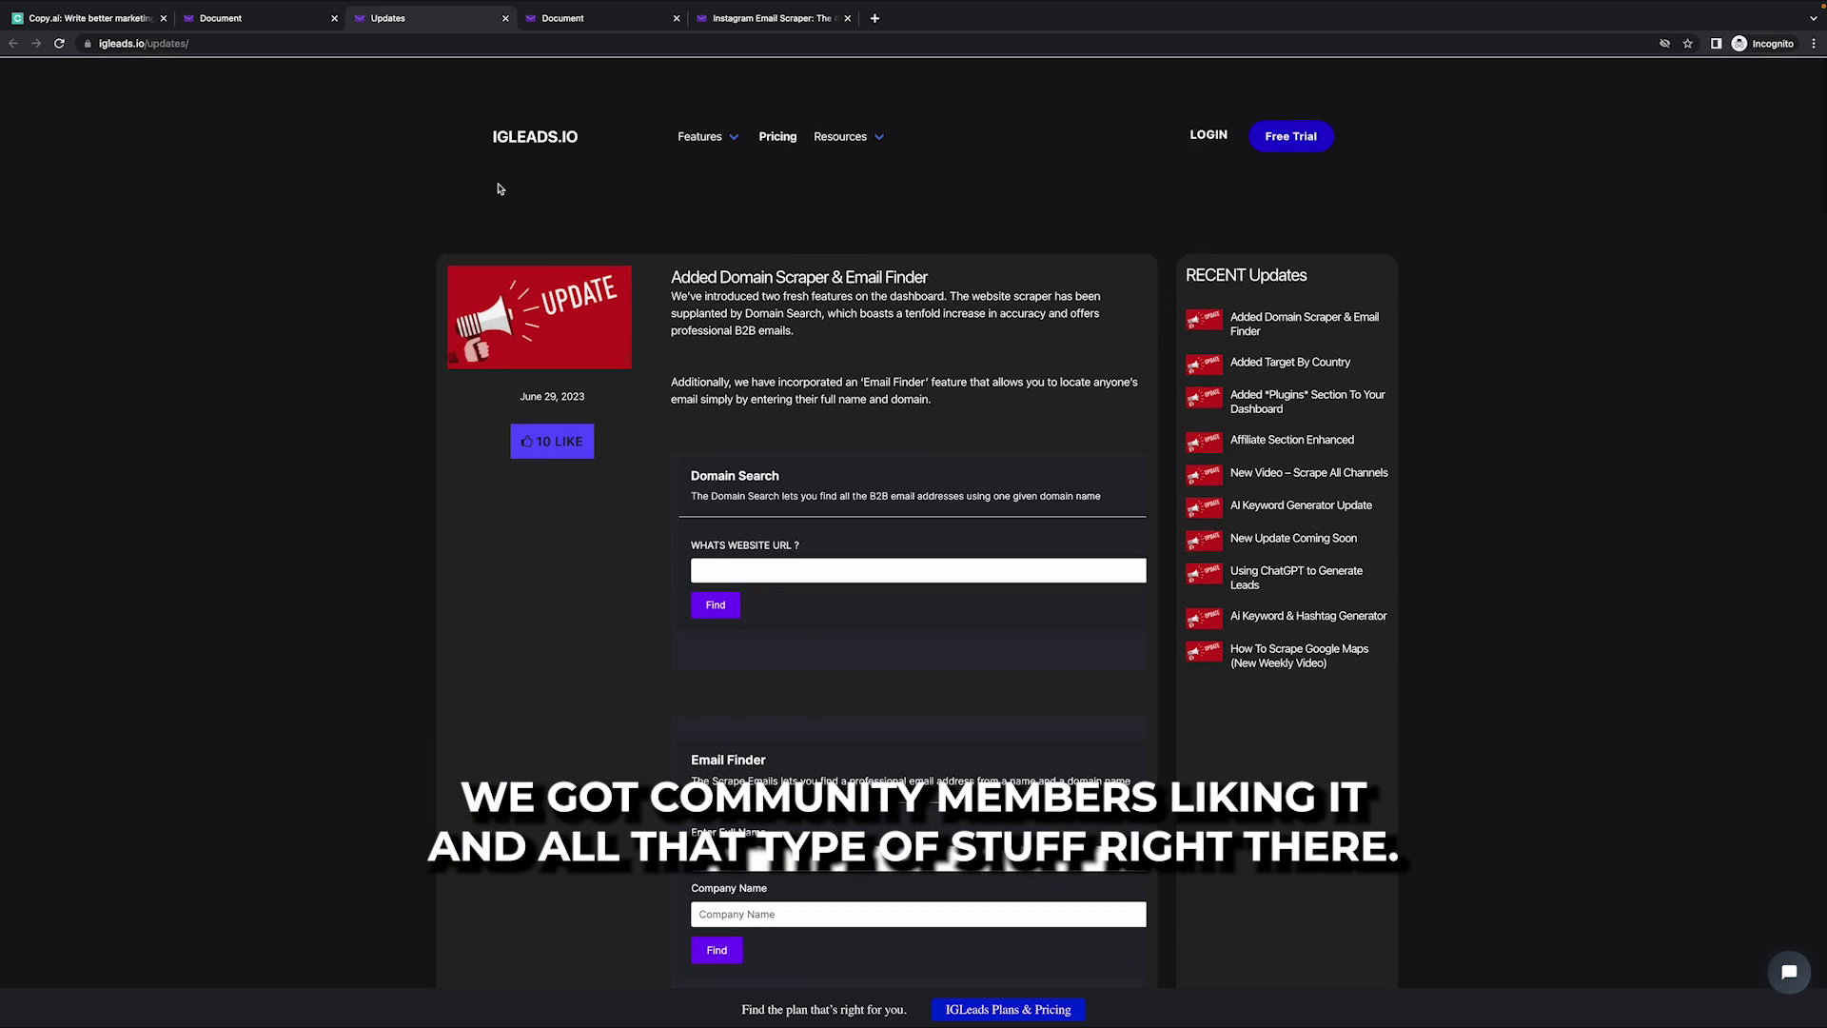
pyautogui.click(506, 17)
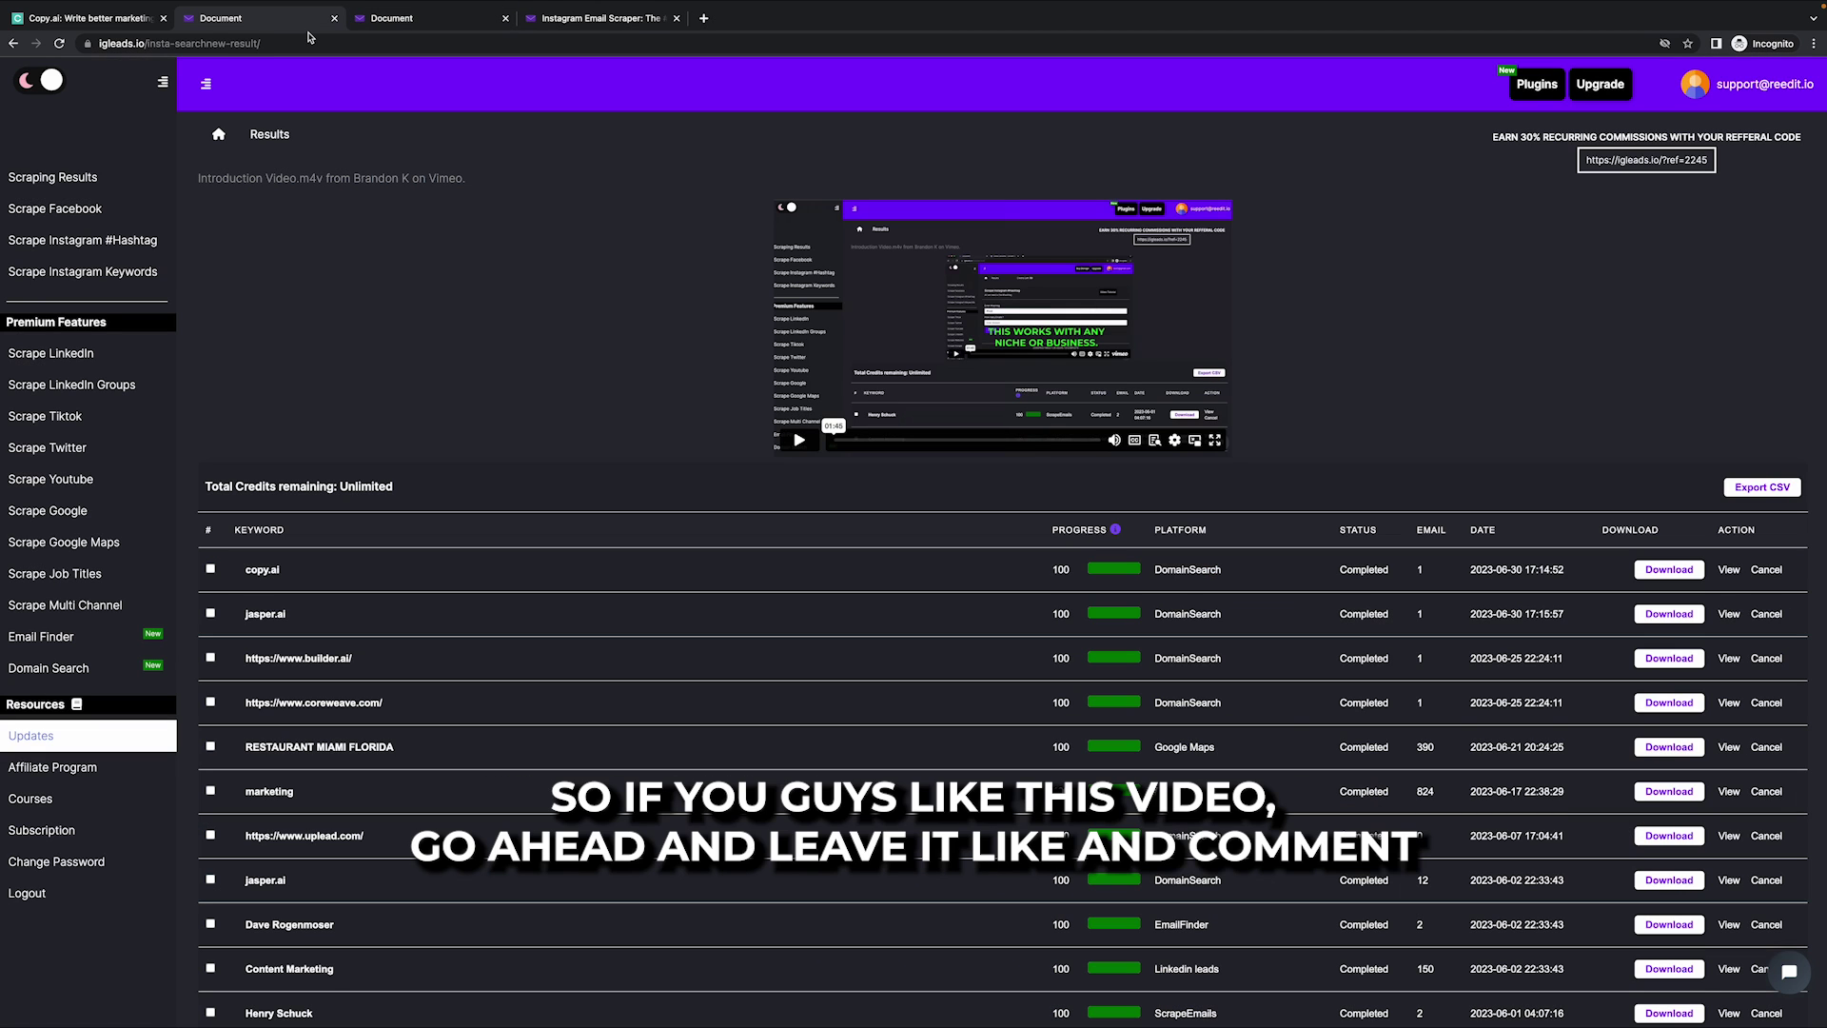